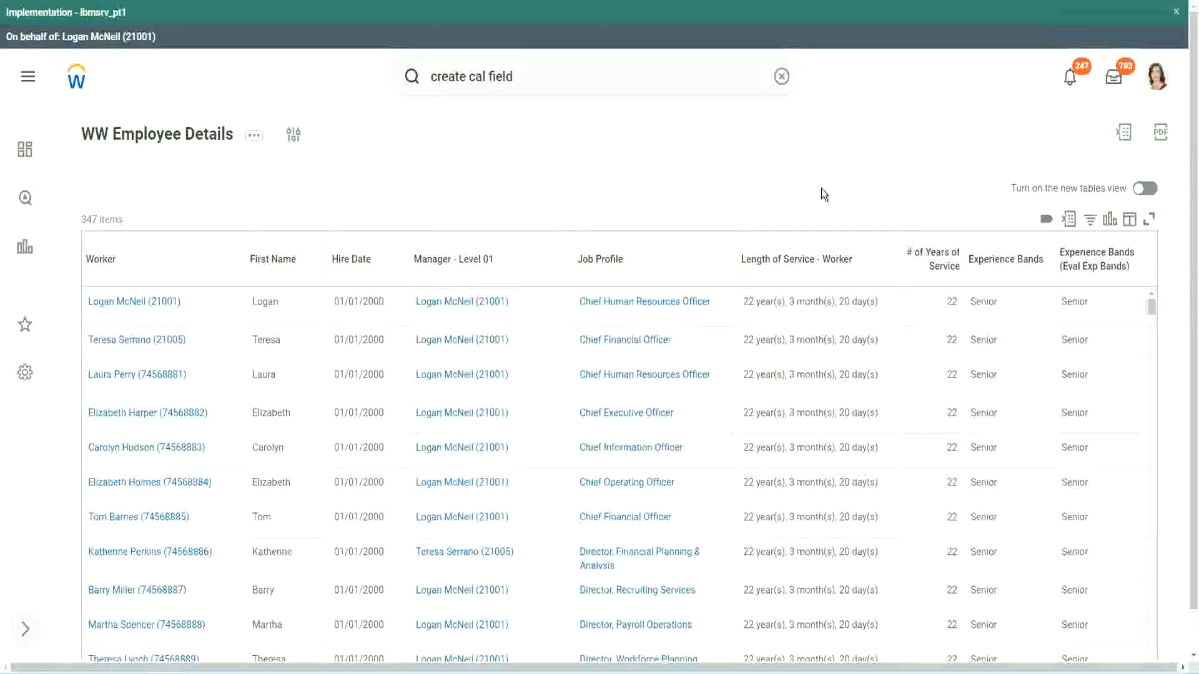
- Open the Experience Bands calculated field based on Evaluate Expression from the report and copy its name
left_click(1039, 295)
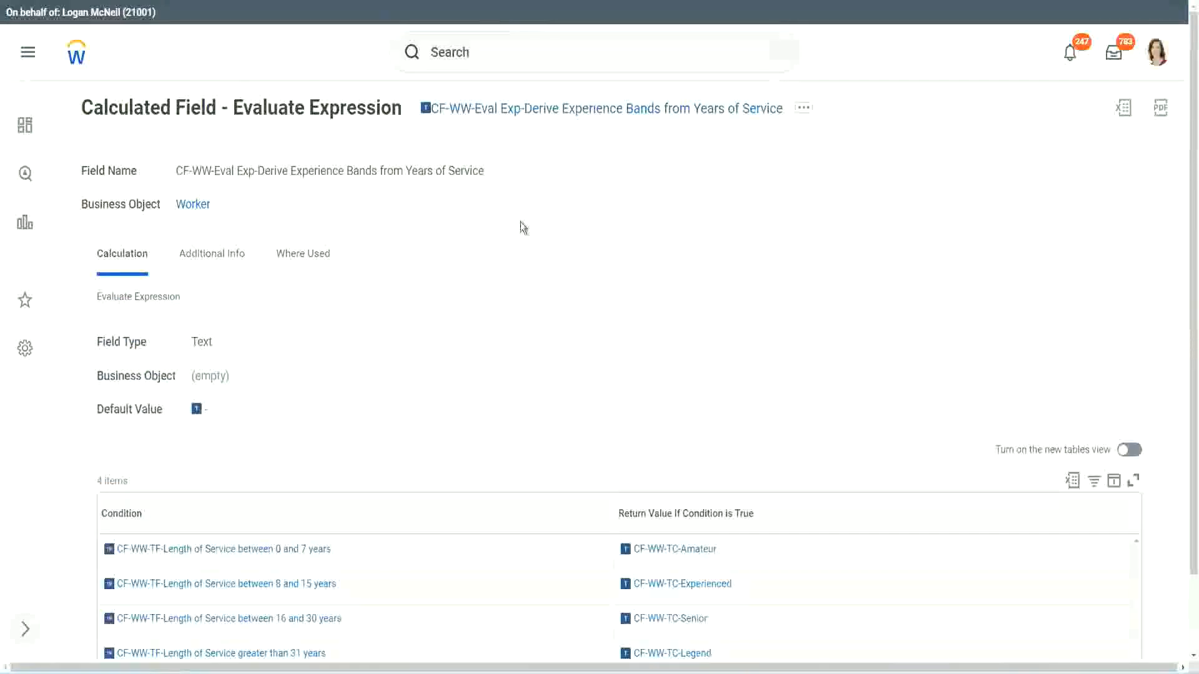
right_click(519, 120)
left_click(562, 187)
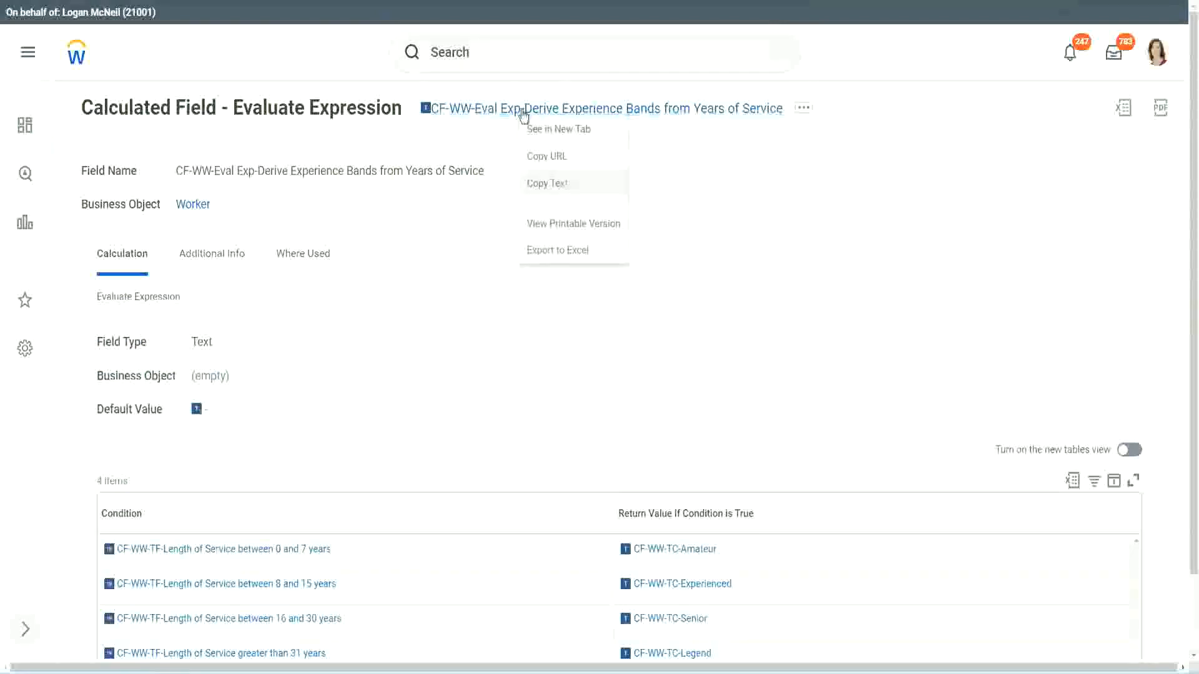
- Search for "create calc field" and open the Create Calculated Field task
left_click(502, 56)
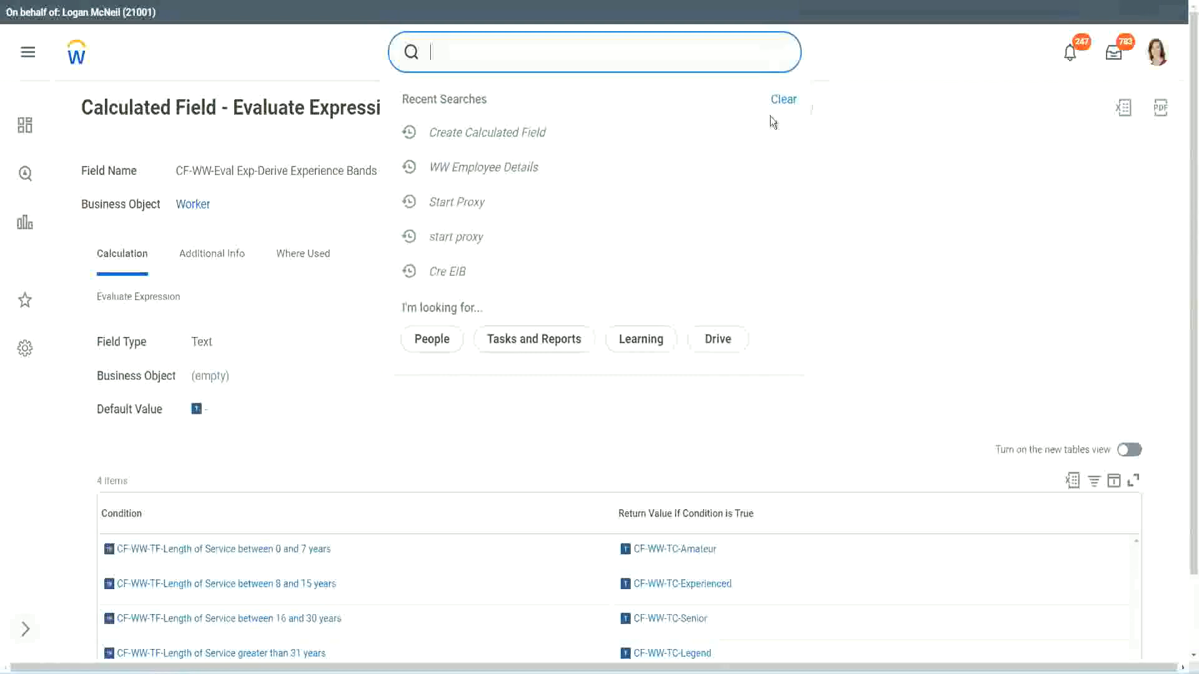
left_click(773, 122)
left_click(475, 47)
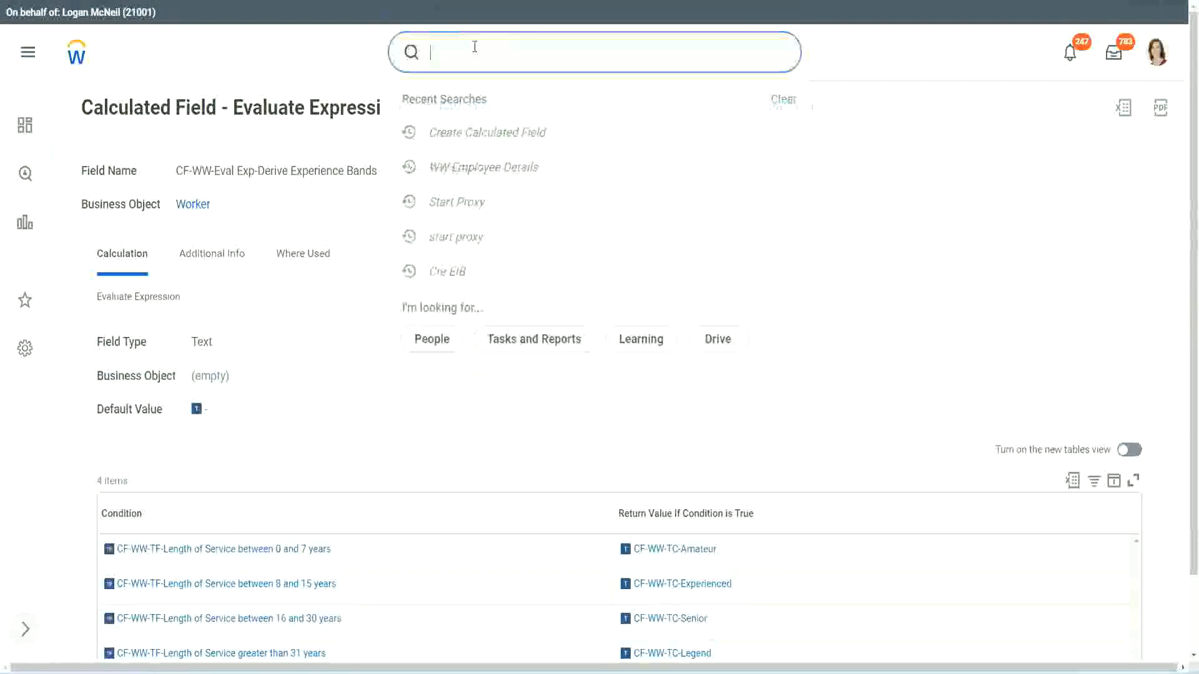
type("create calc")
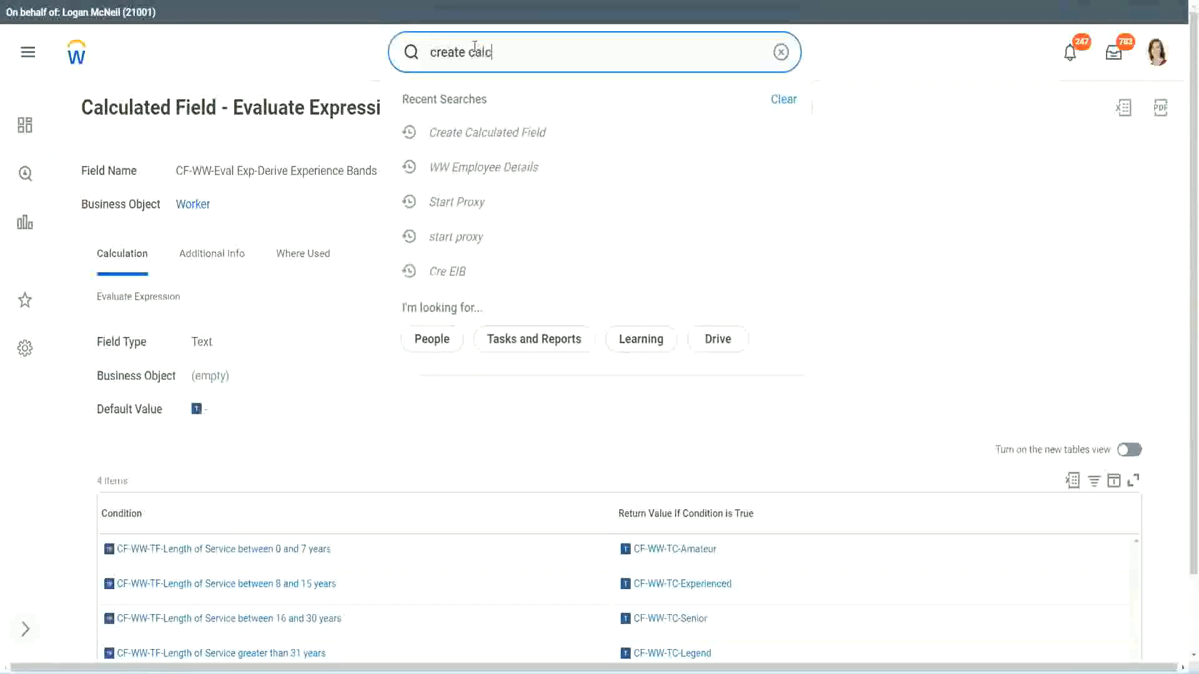
type(" field")
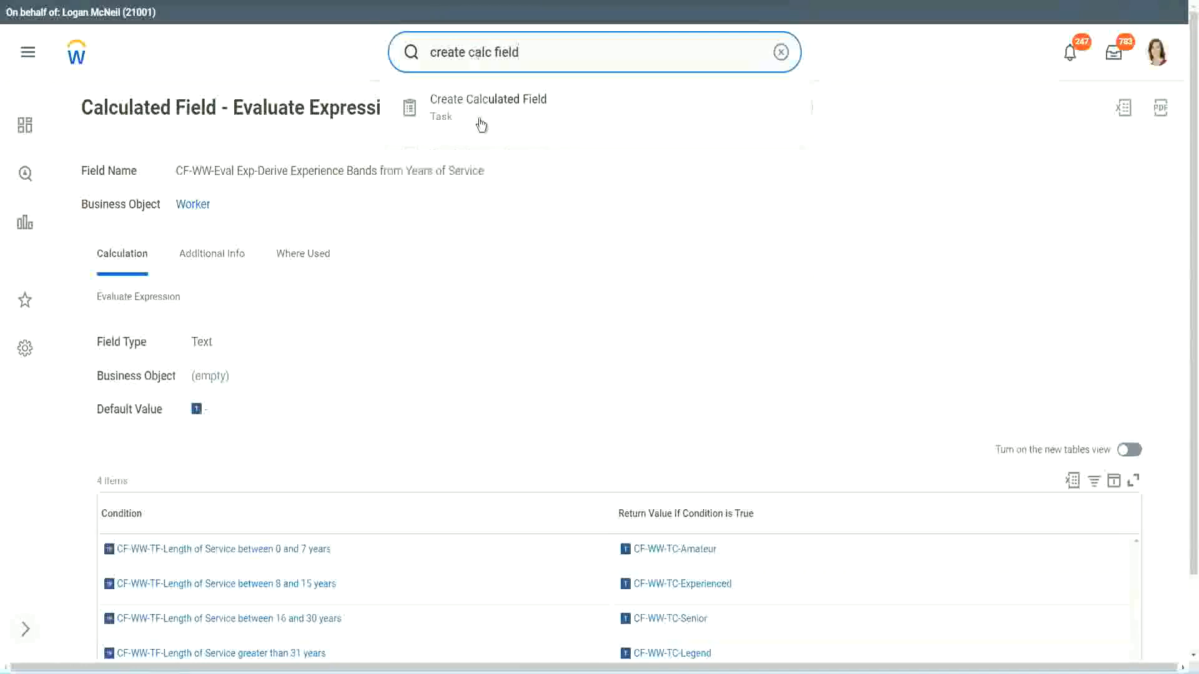
left_click(497, 116)
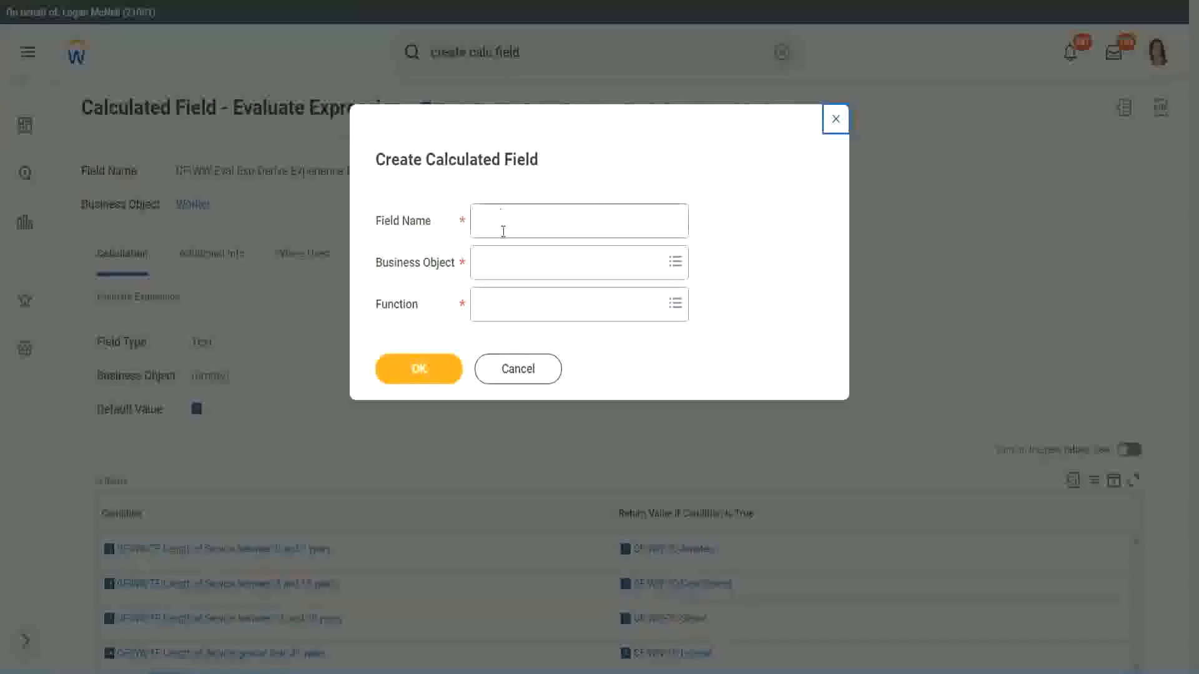
- Name the new calculated field "CF-WW-LRB-Identify Experience Bands from years of Service"
left_click(505, 223)
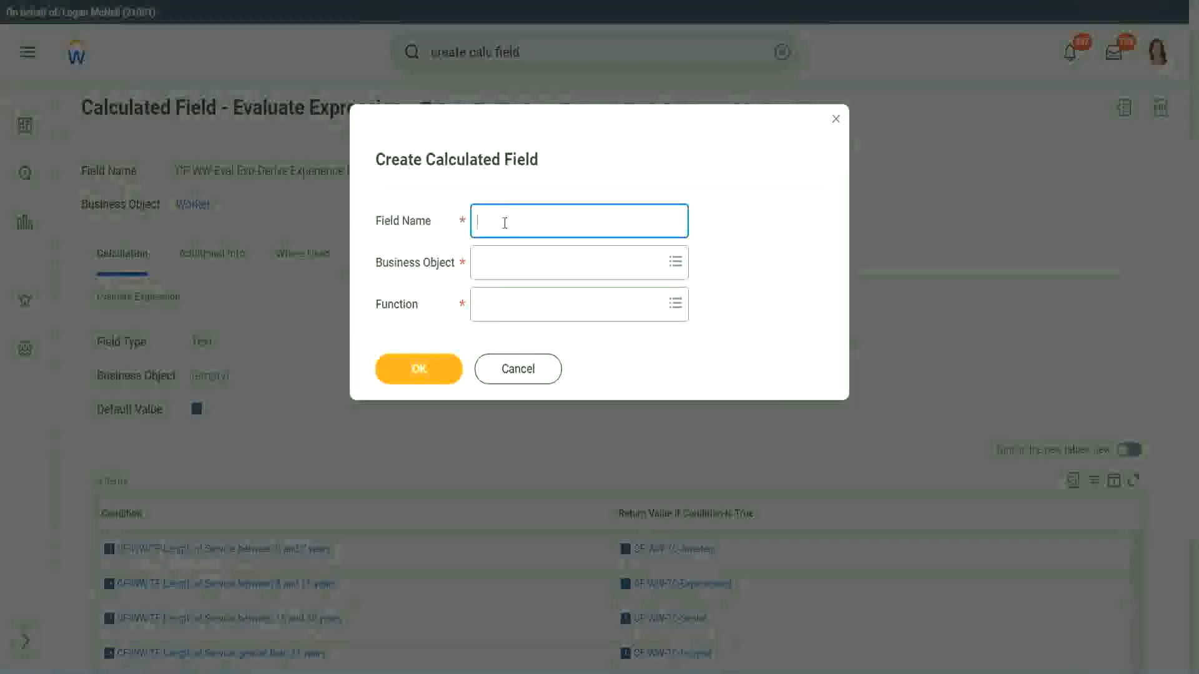
type("CF")
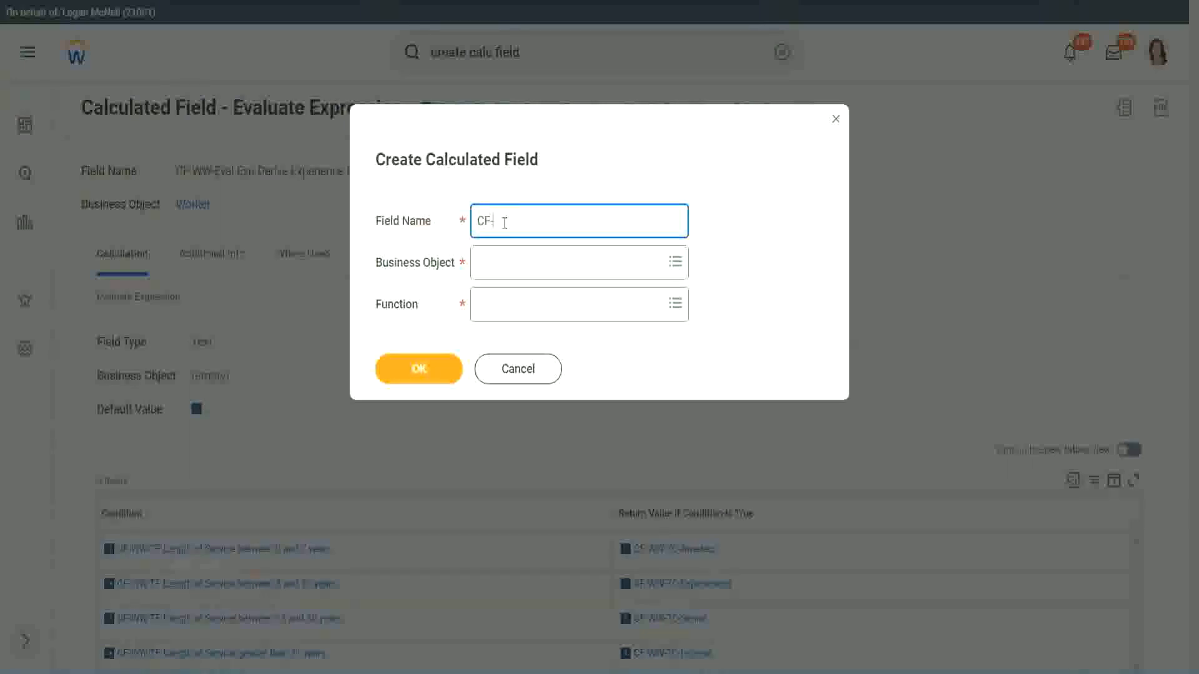
type("-WW")
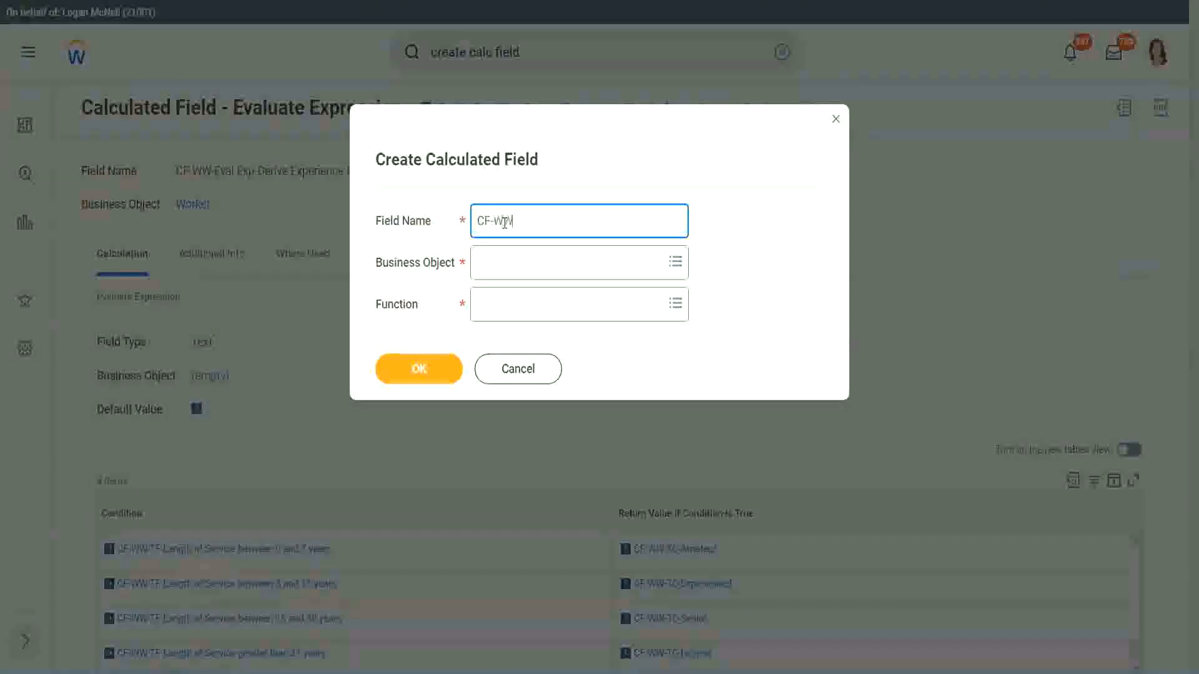
type("-LRB-Identify Exe")
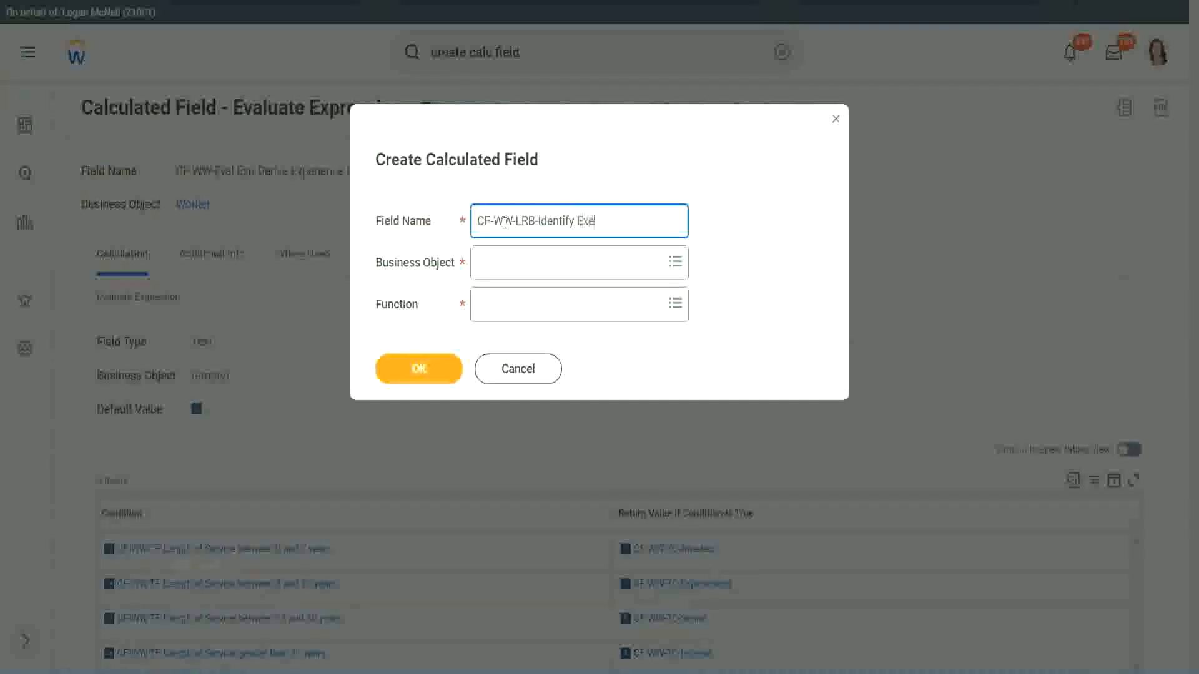
key("BackSpace")
type("perience Bands fro")
type("m years of")
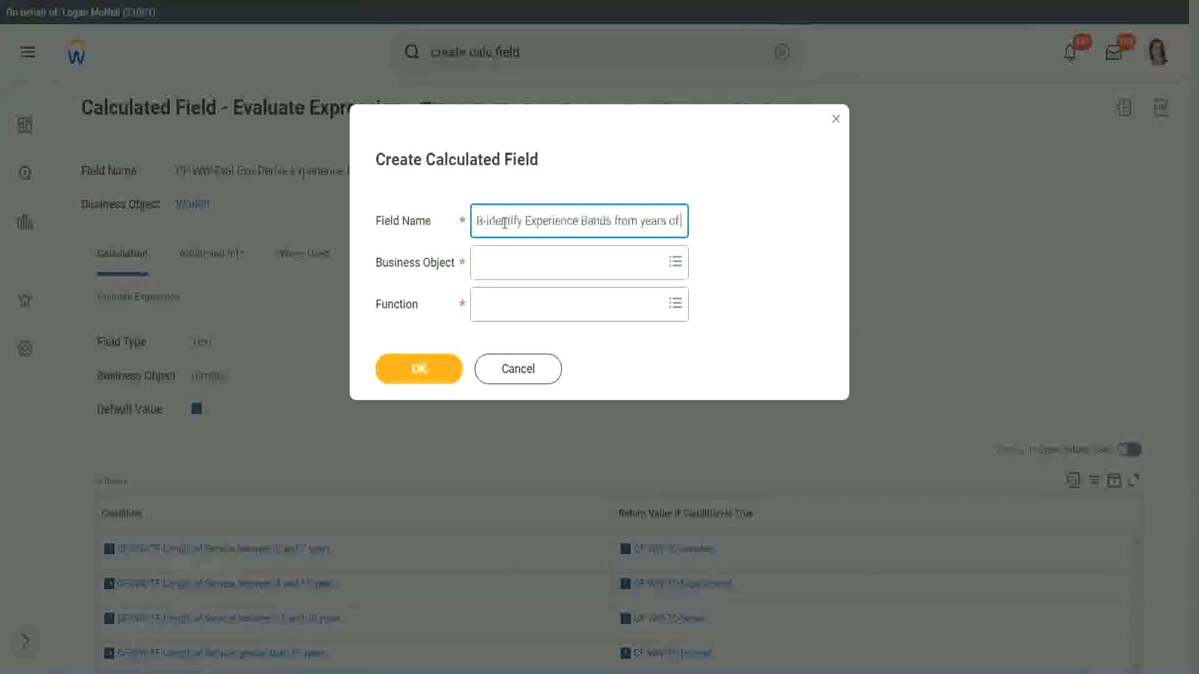
type(" Service")
key("Tab")
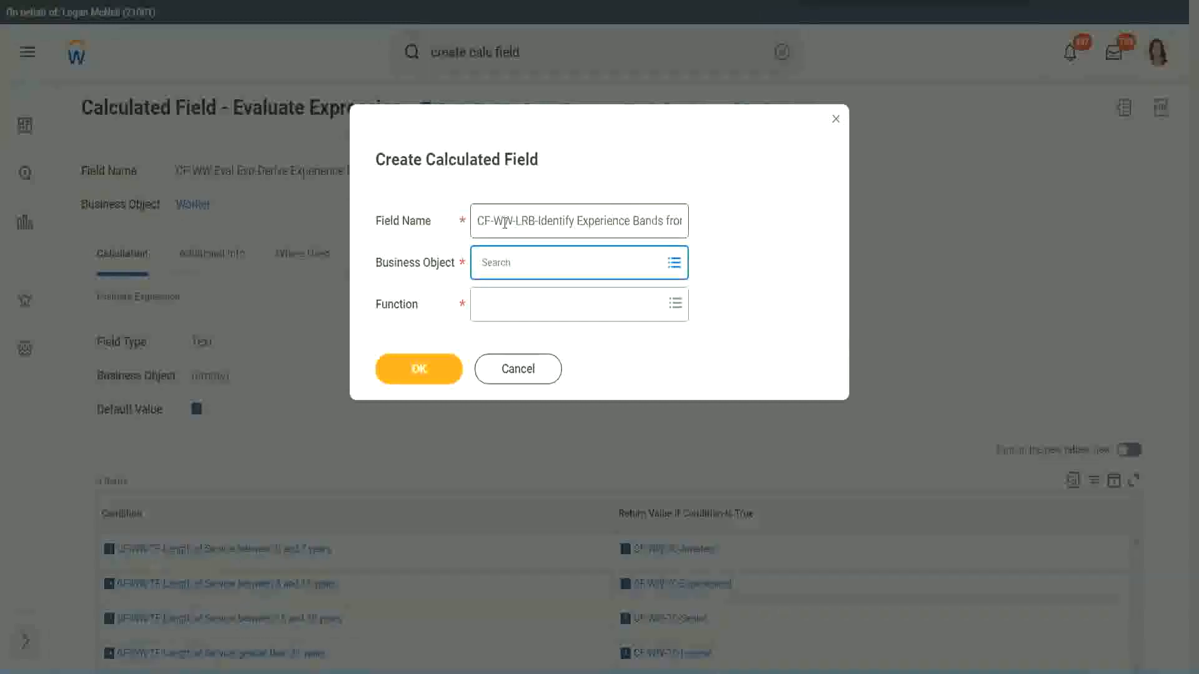
- Set the business object to Worker and the function to Lookup Range Band, and continue to the field's definition
type("worker")
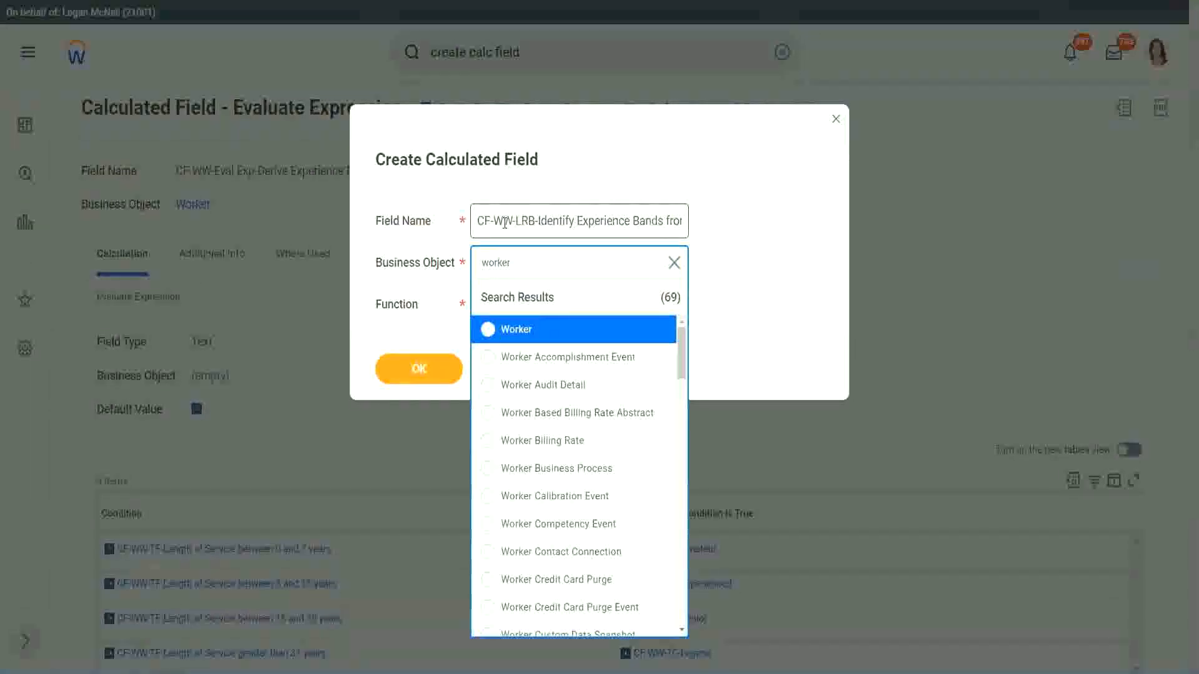
key("Return")
key("Tab")
type("lrb")
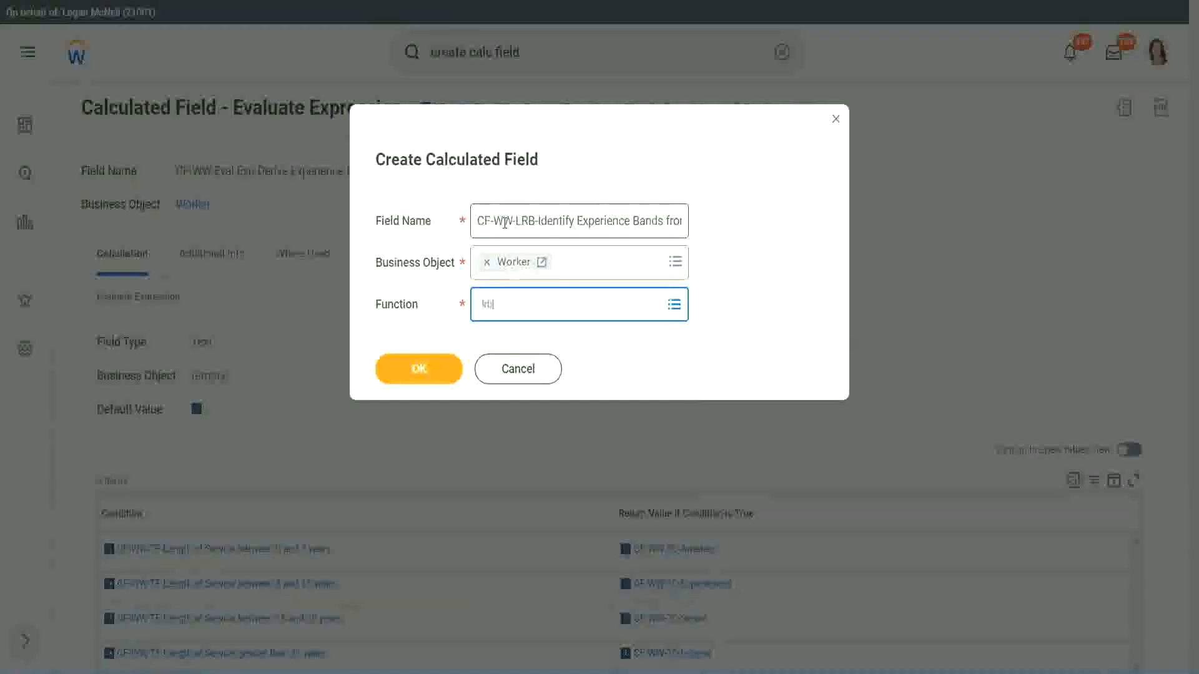
key("Return")
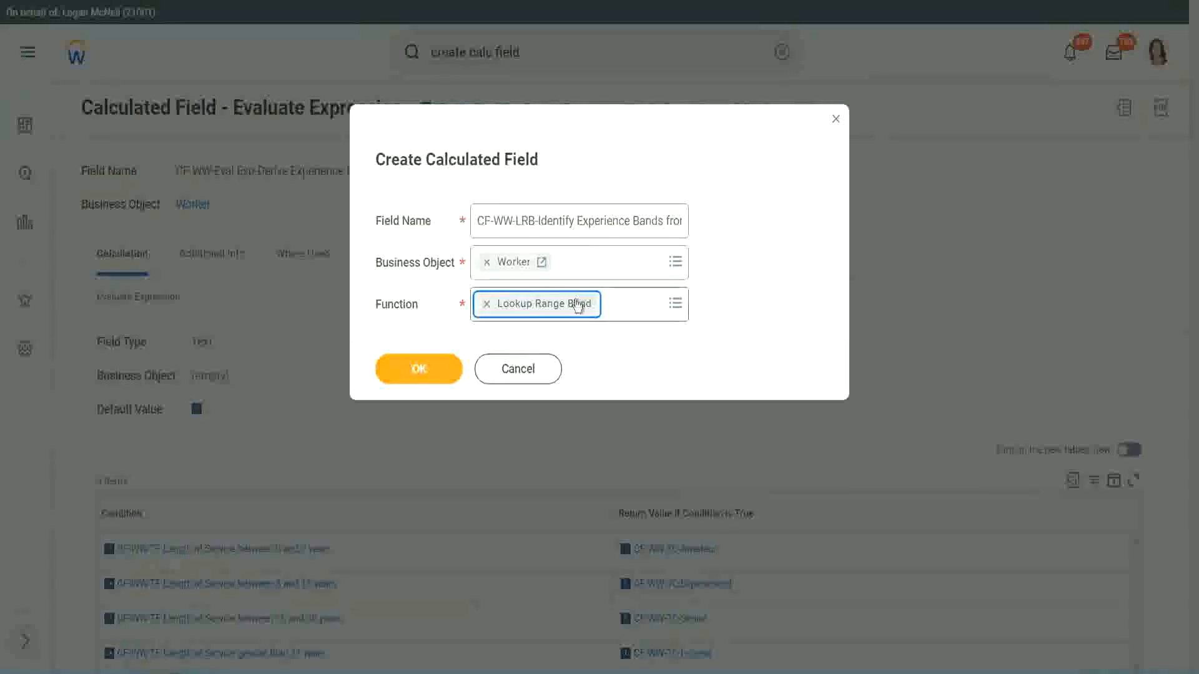
left_click(428, 371)
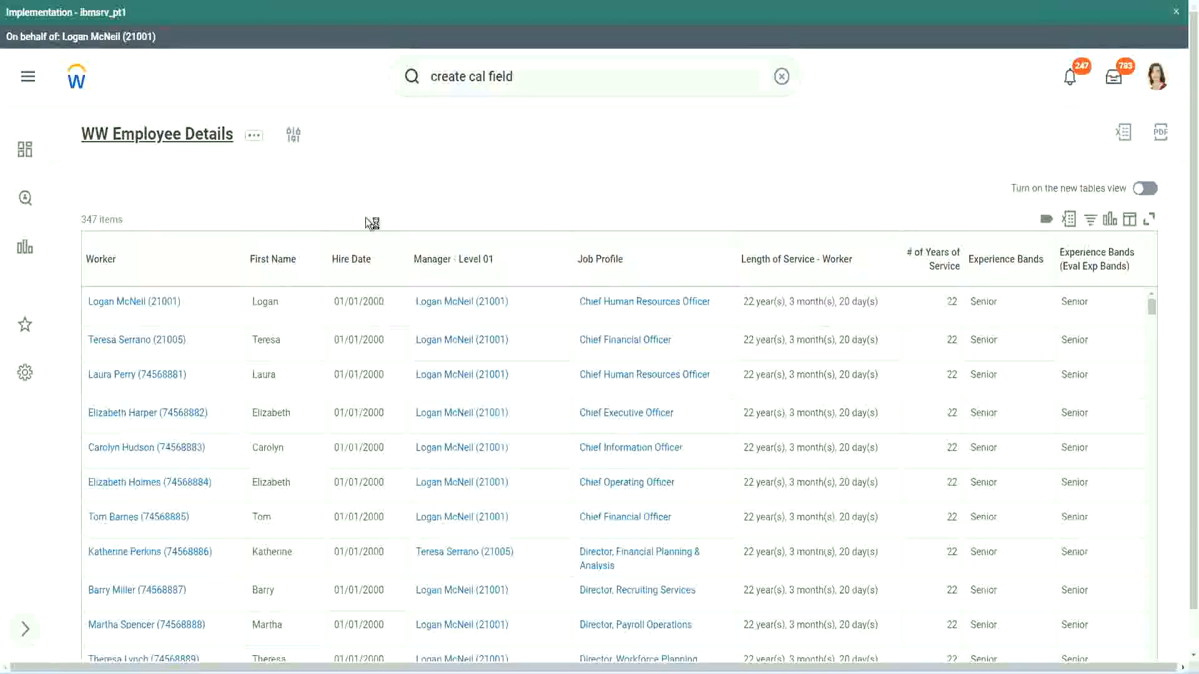
- Copy the name "CF-WW-Convert Text To Number-Number of Years from Length of Service" from the WW Employee Details report definition and use it as the source field
left_click(427, 381)
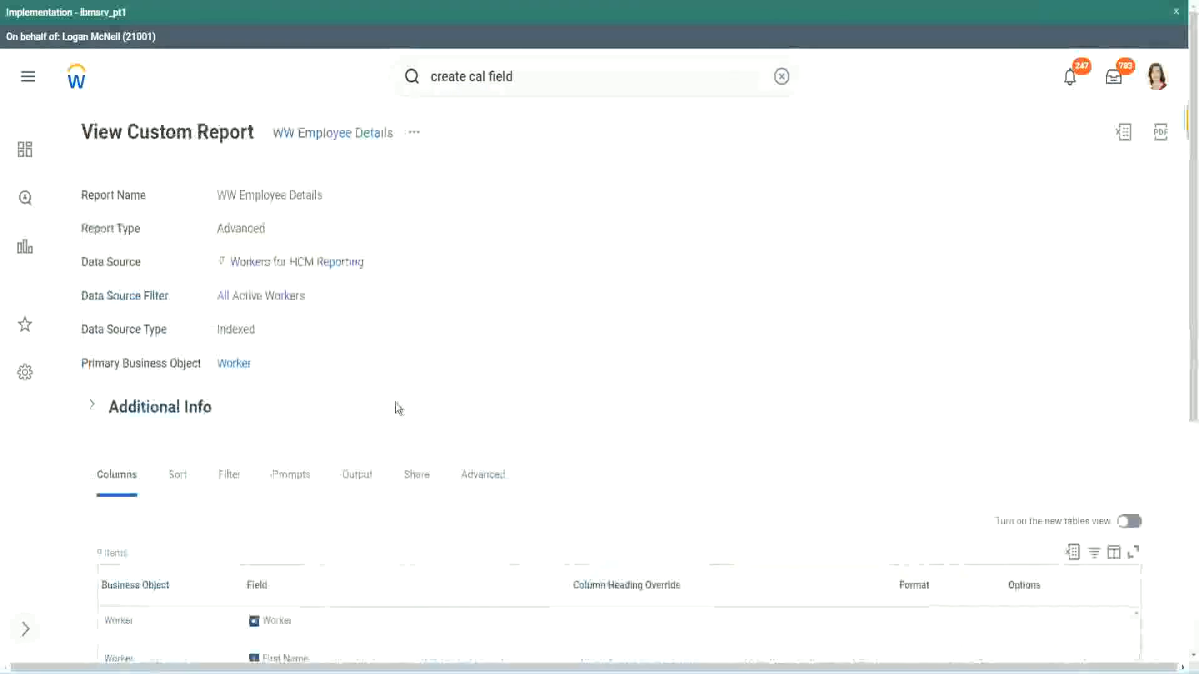
scroll(399, 406, "down", 5)
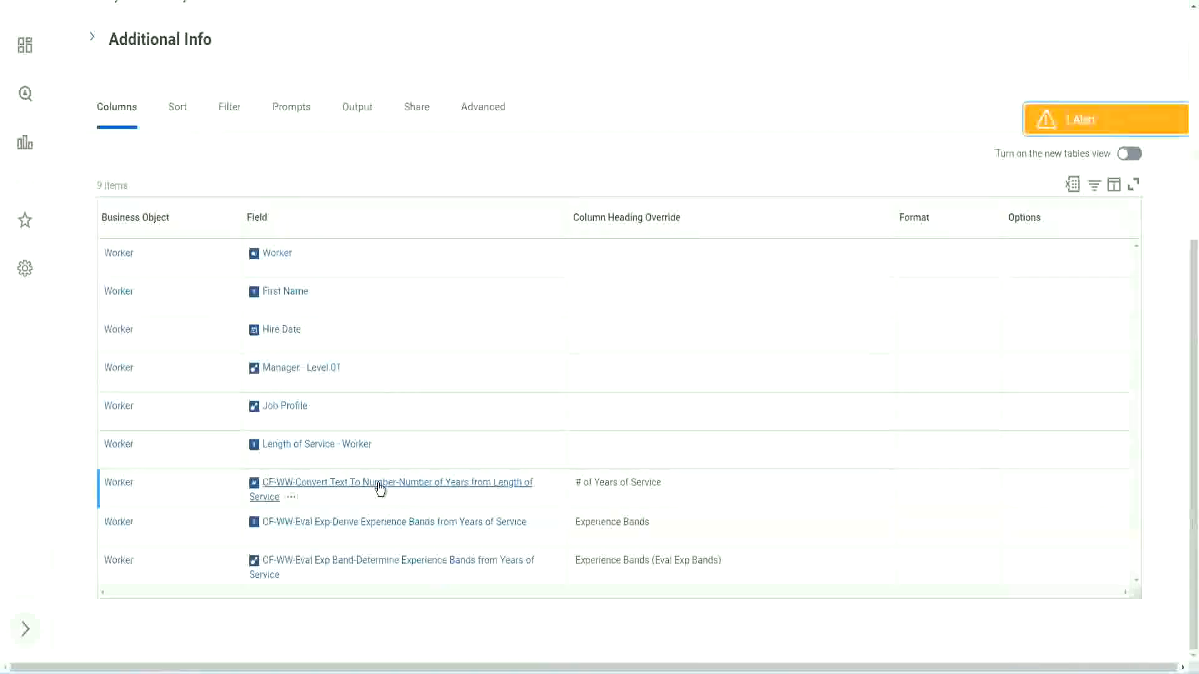
right_click(378, 491)
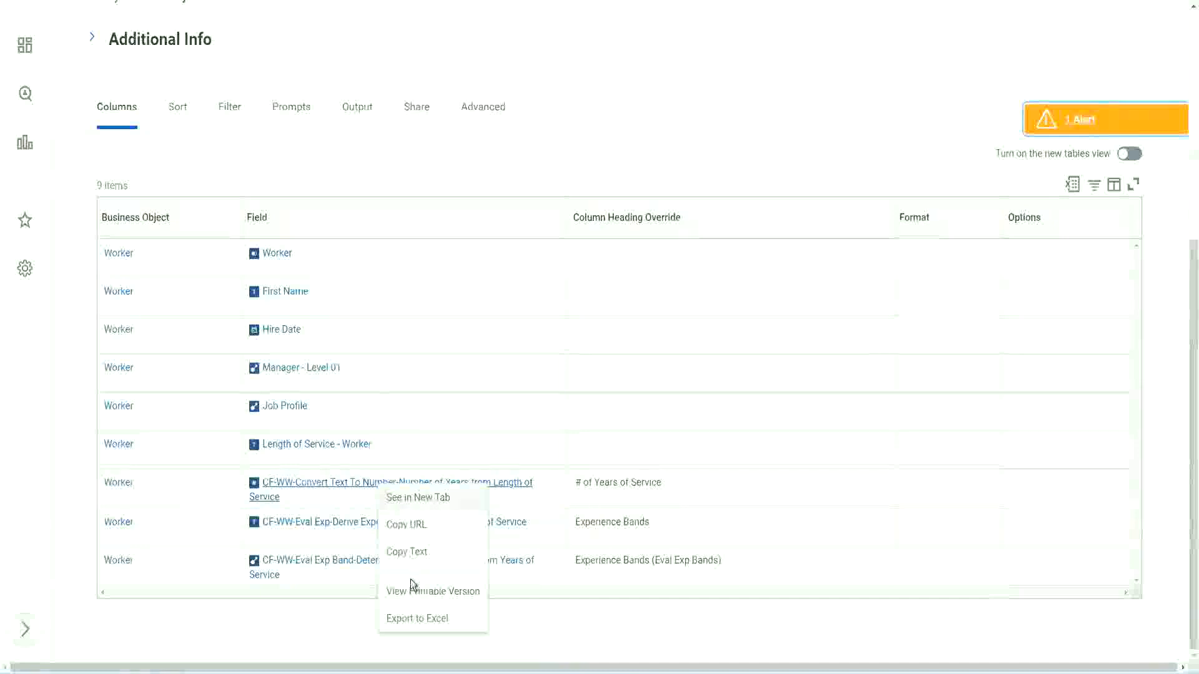
left_click(408, 552)
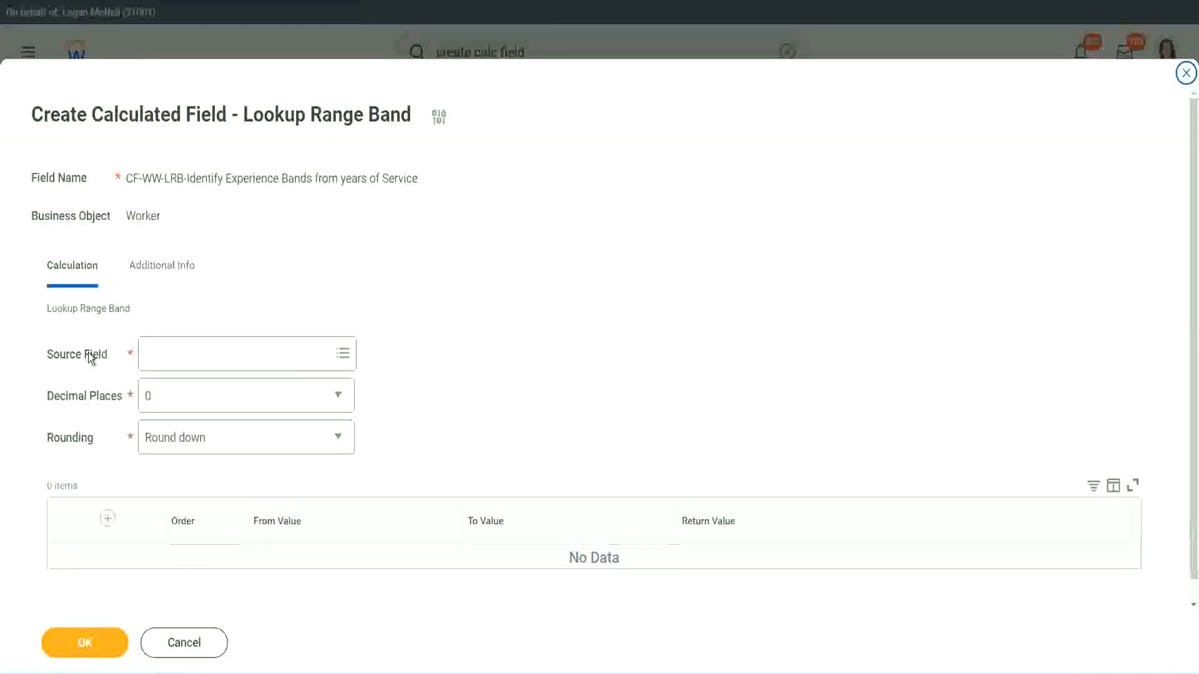
left_click(186, 353)
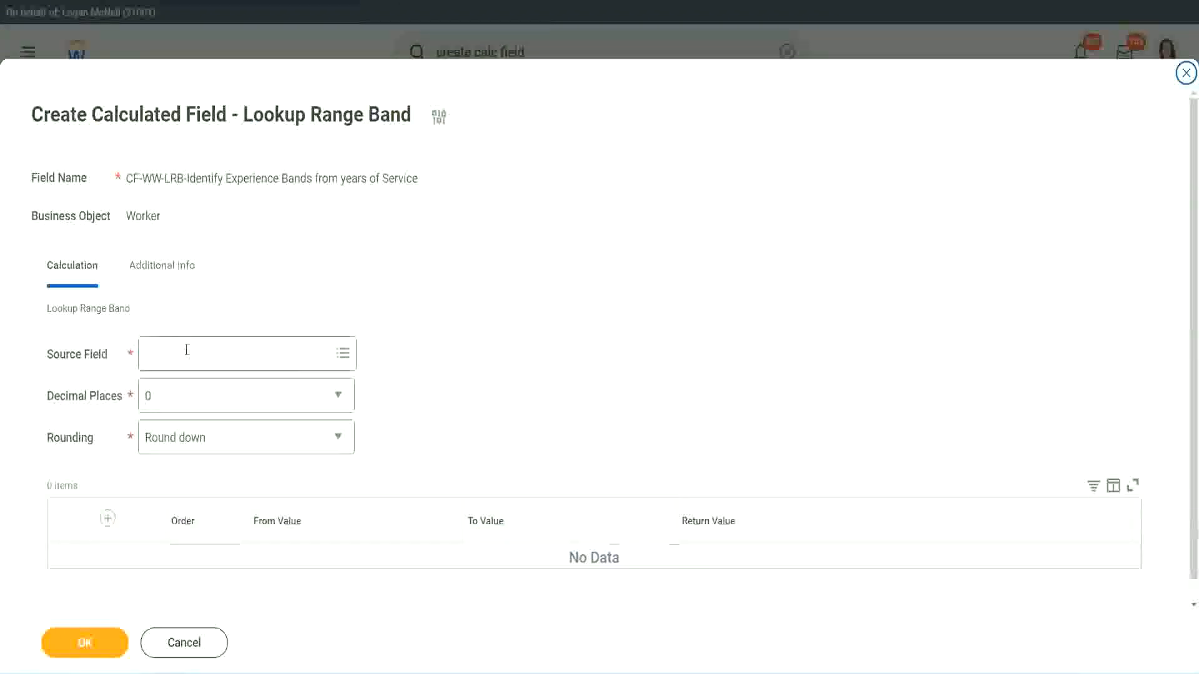
key("Return")
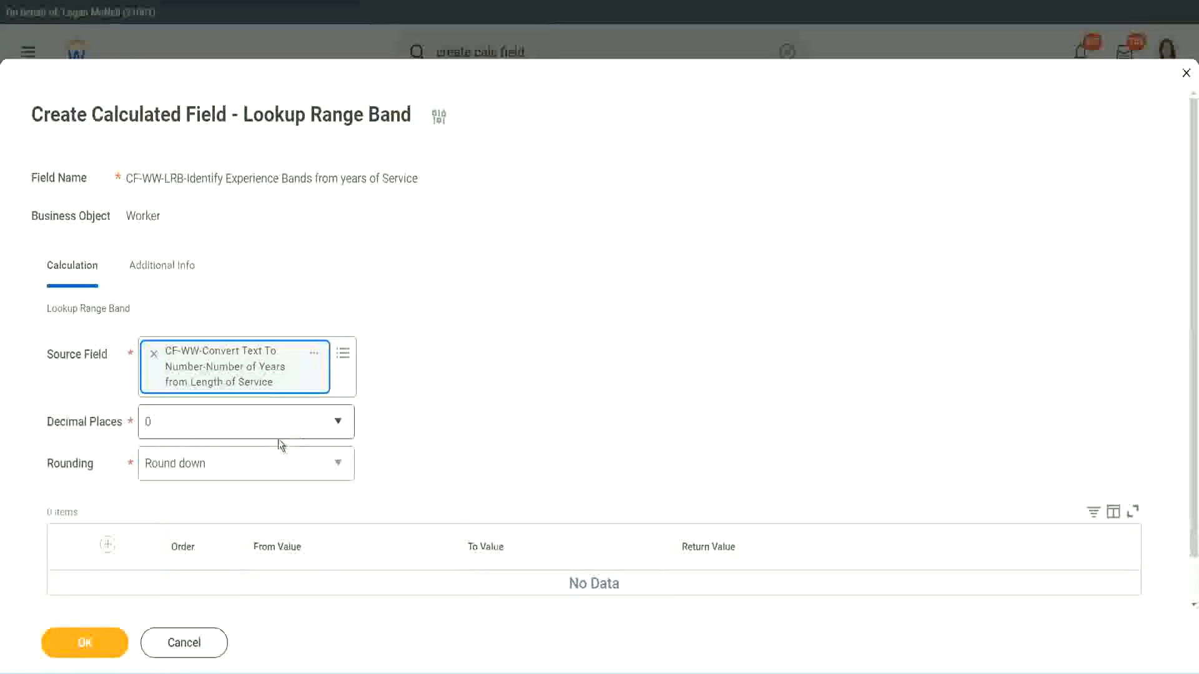
- Keep the decimal places at 0 and set the rounding to Round
left_click(233, 428)
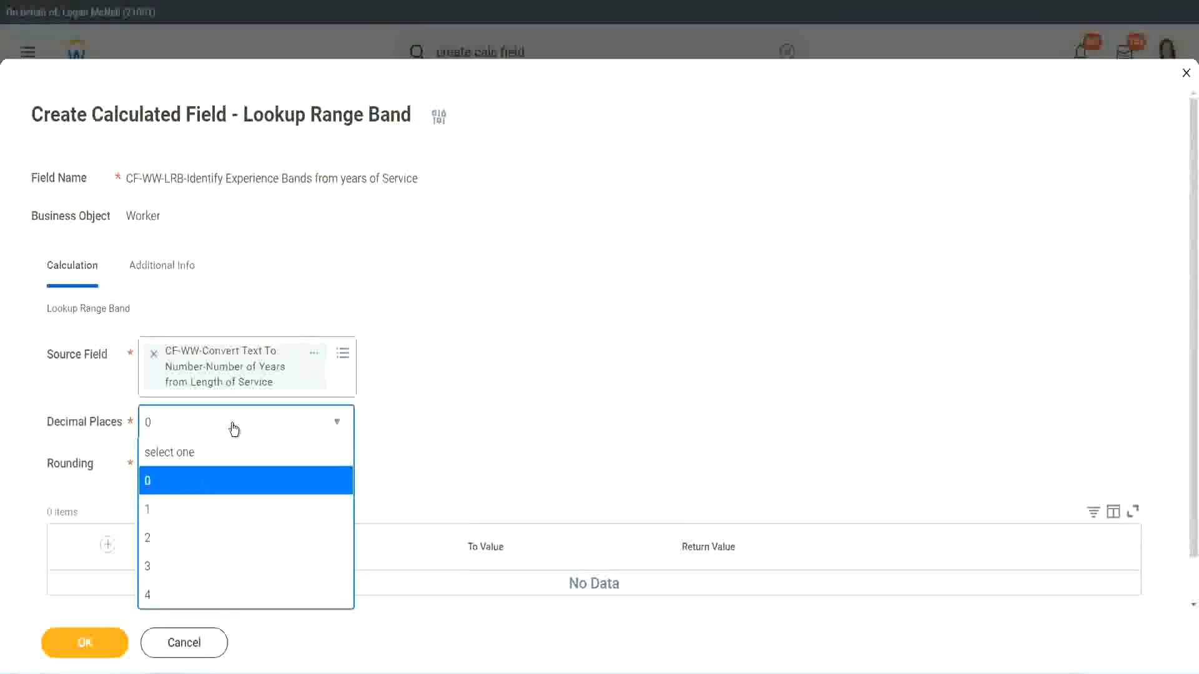
left_click(467, 412)
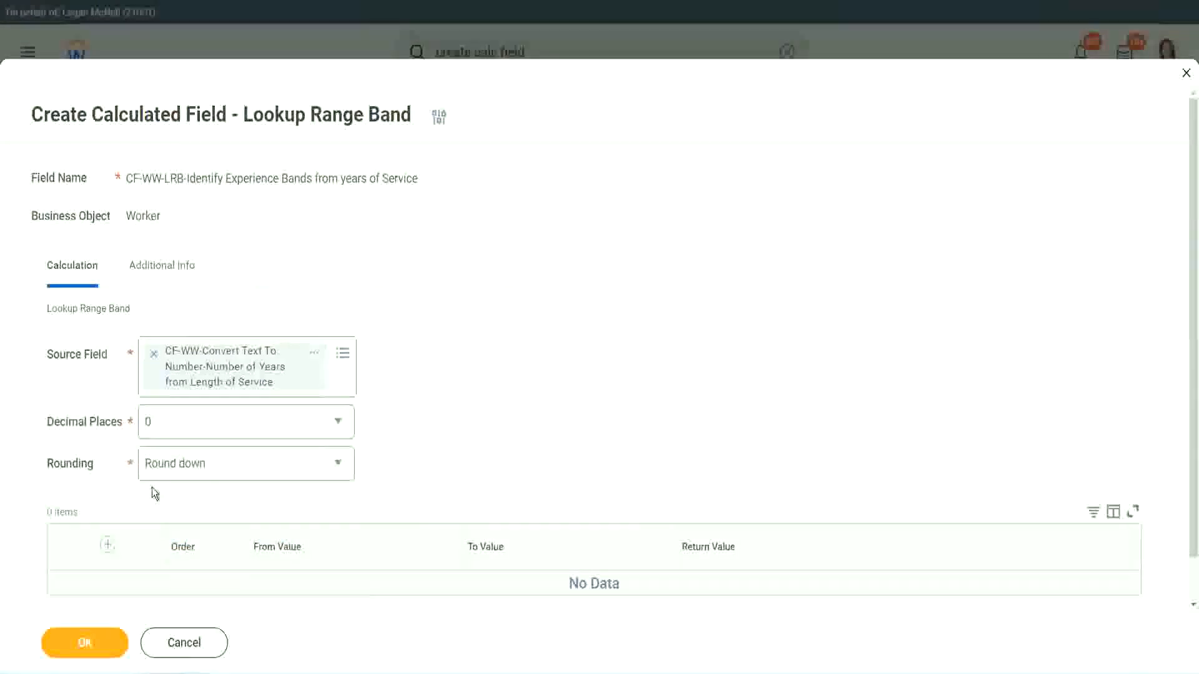
left_click(193, 468)
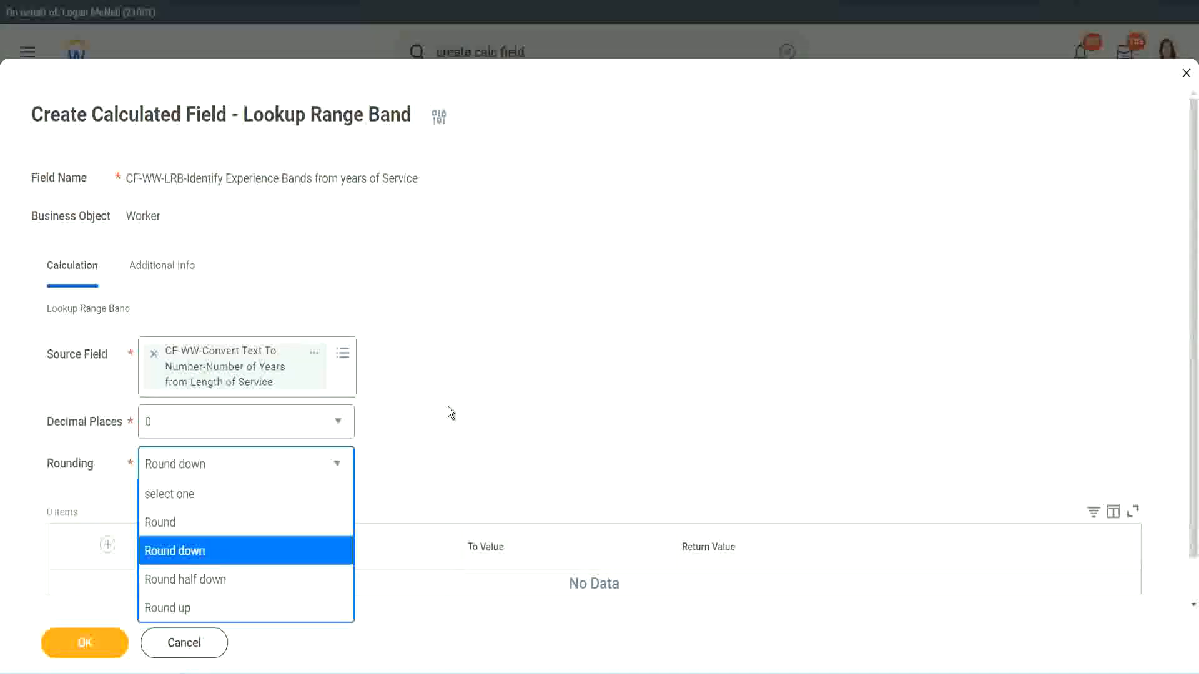
left_click(422, 460)
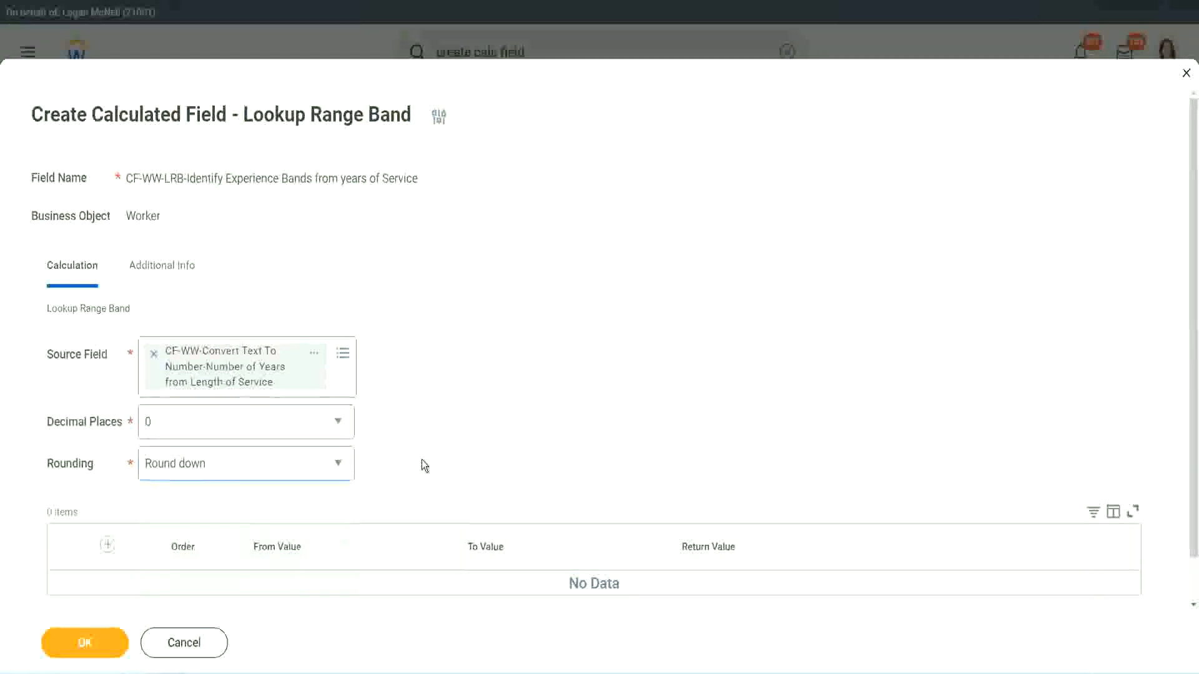
left_click(201, 461)
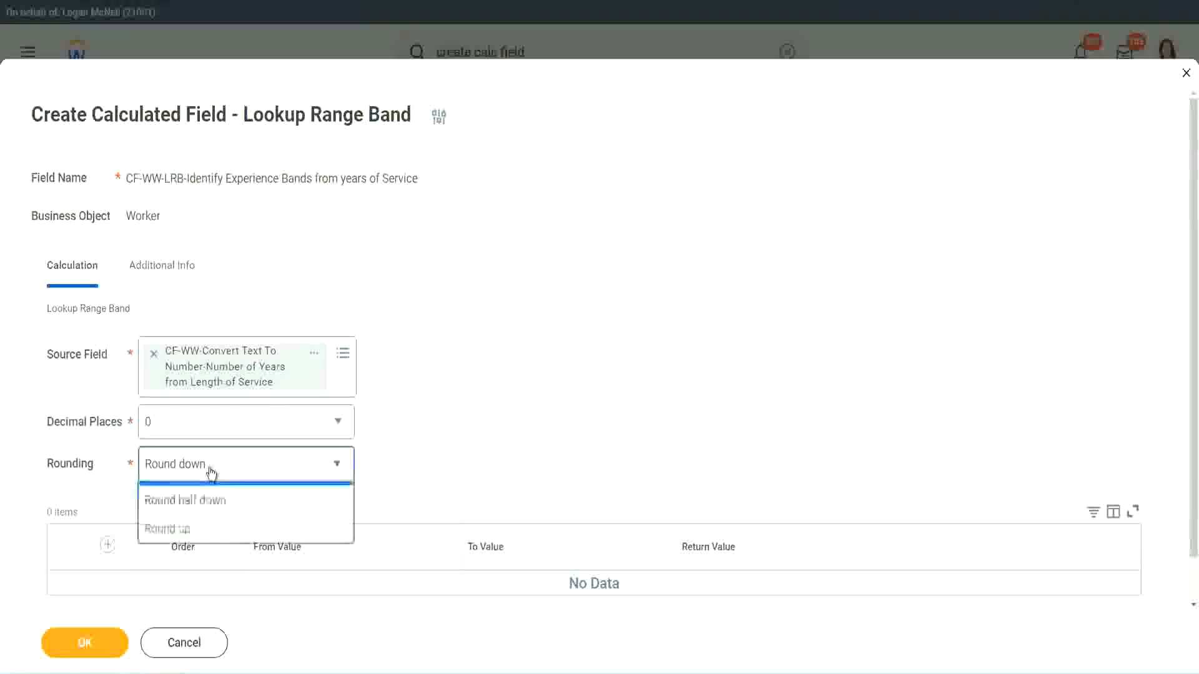
left_click(198, 525)
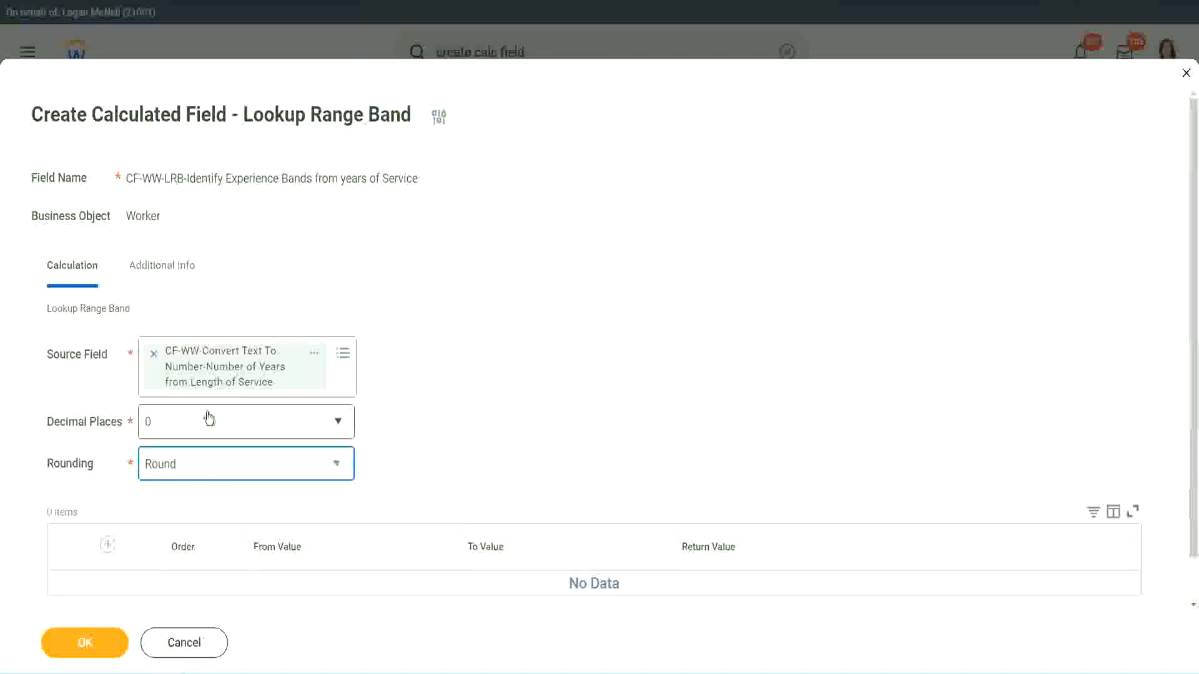
- Add a range band row from 0 to 7 with the return value "Amateur"
left_click(107, 545)
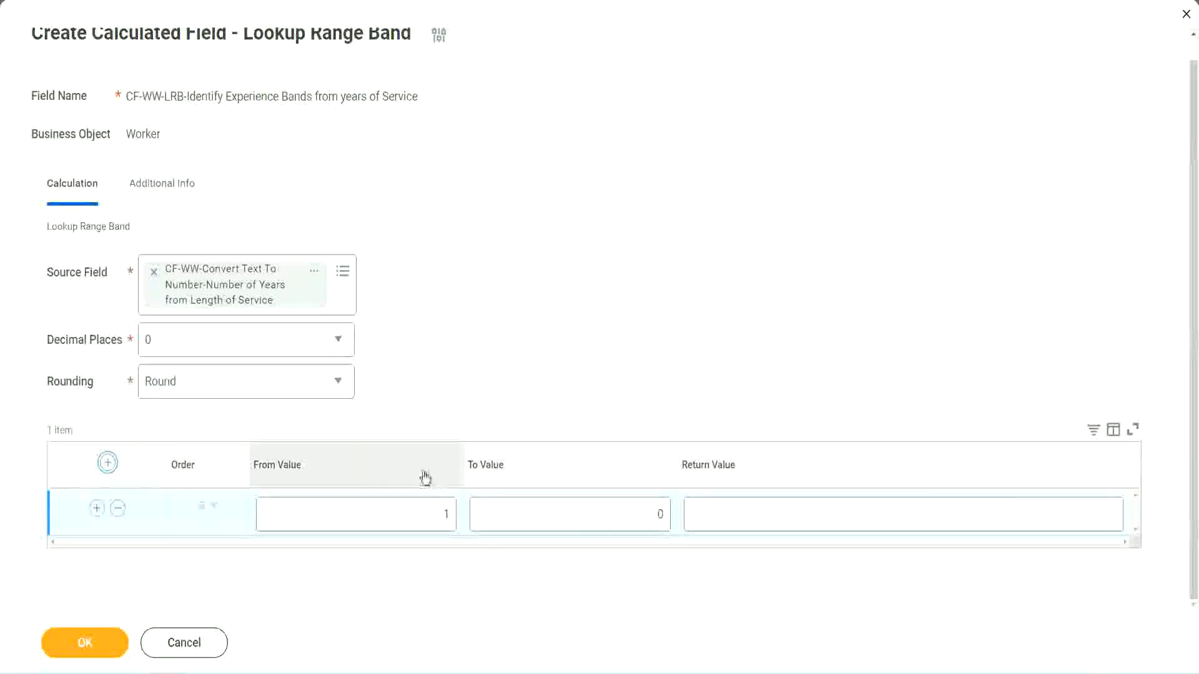
left_click(441, 526)
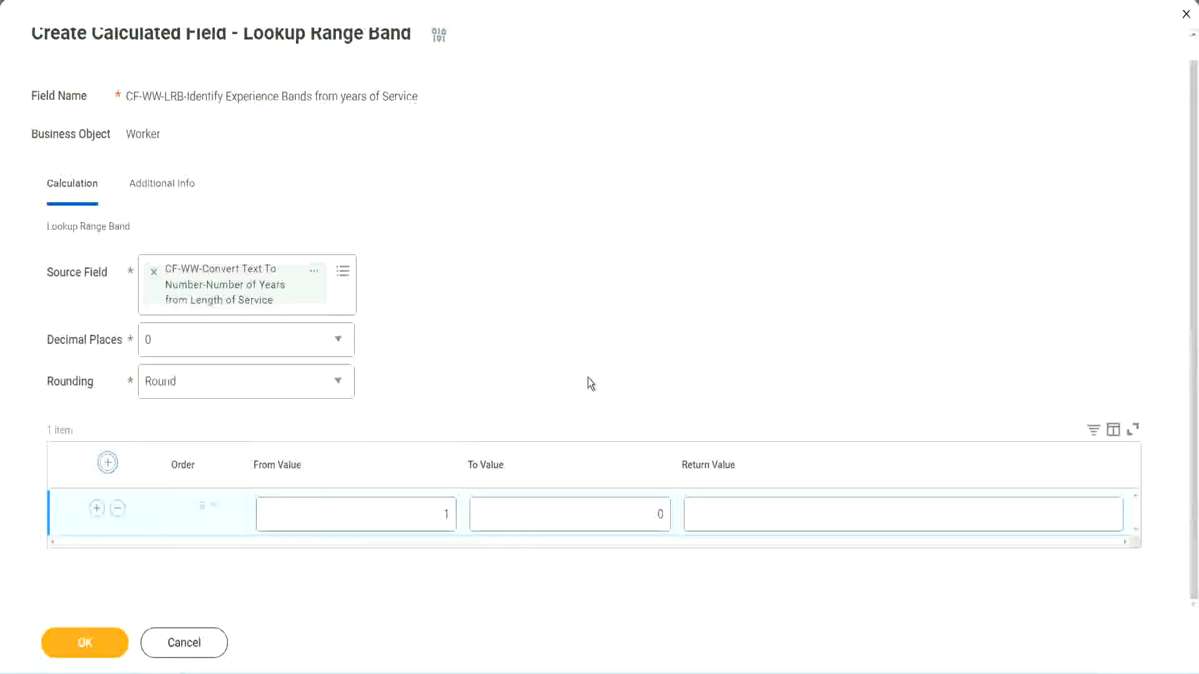
double_click(439, 517)
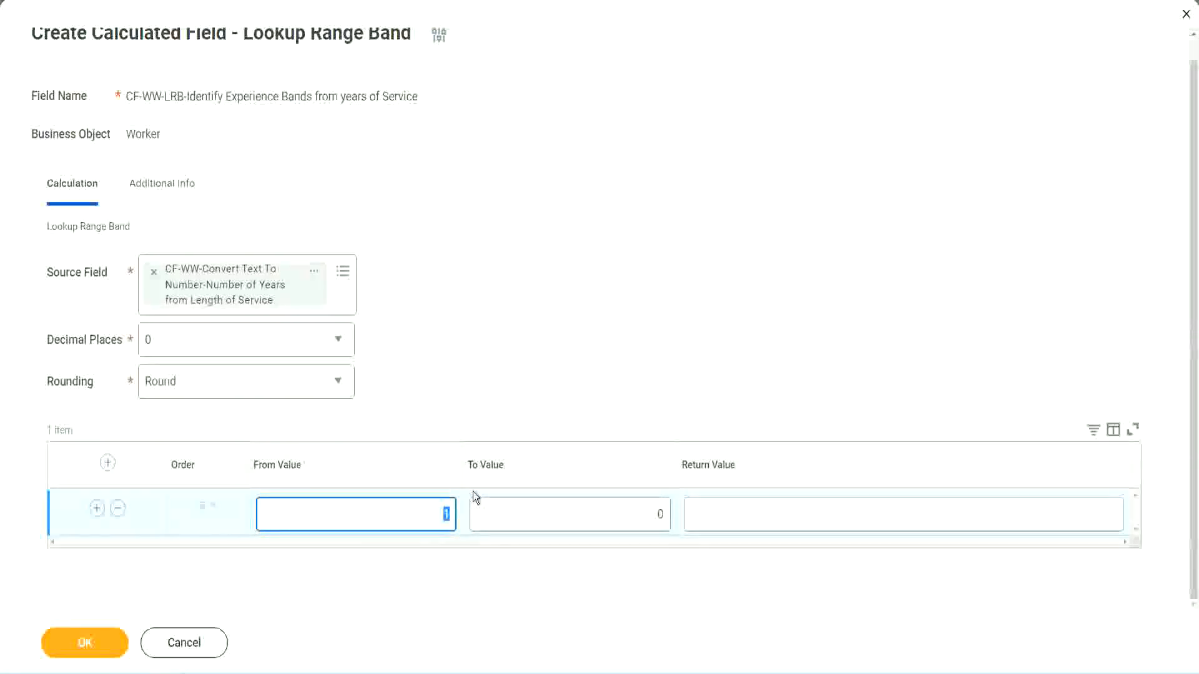
type("0")
key("Tab")
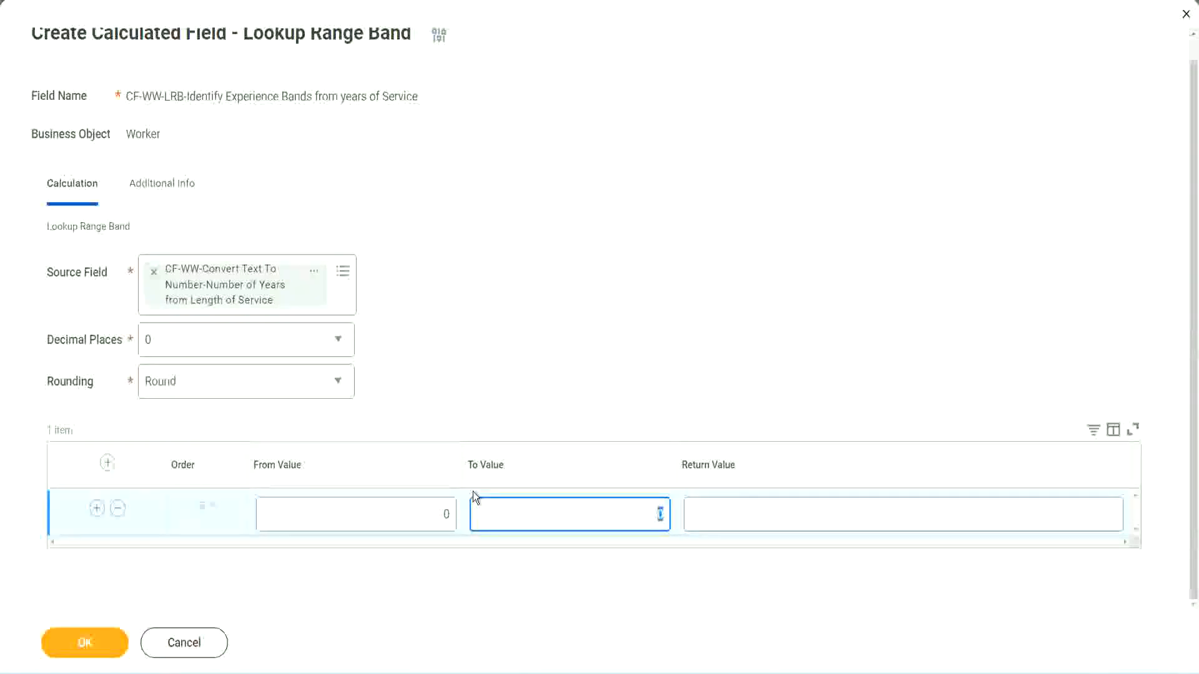
type("7")
key("Tab")
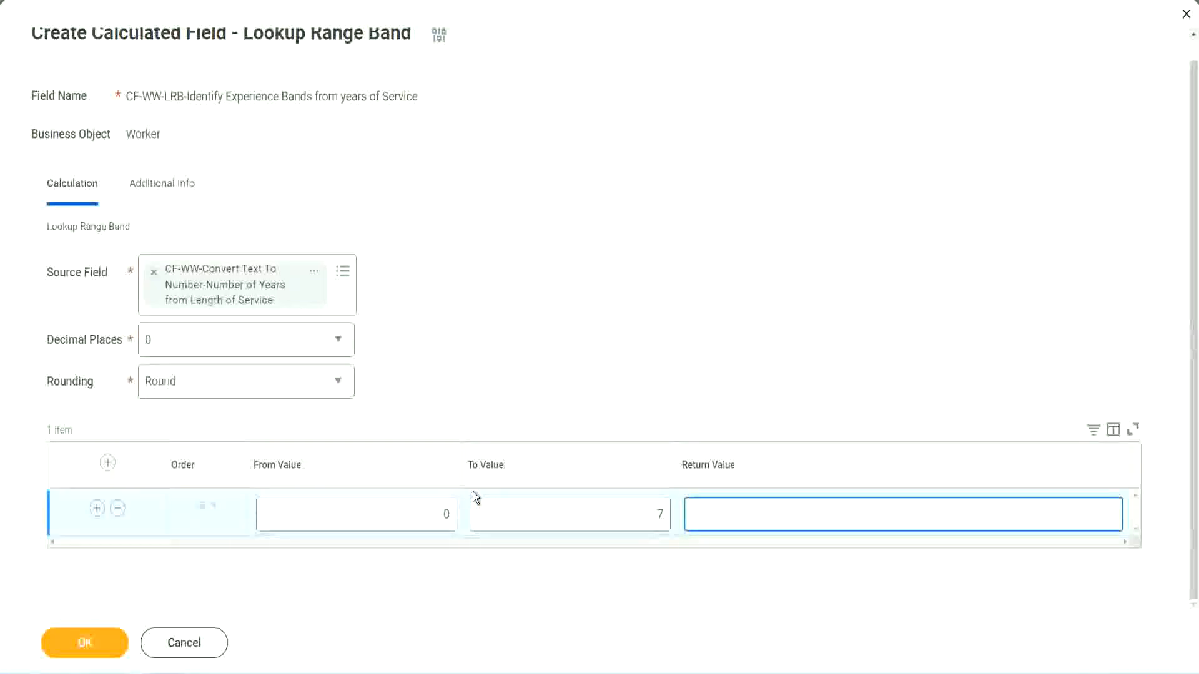
type("Amateur")
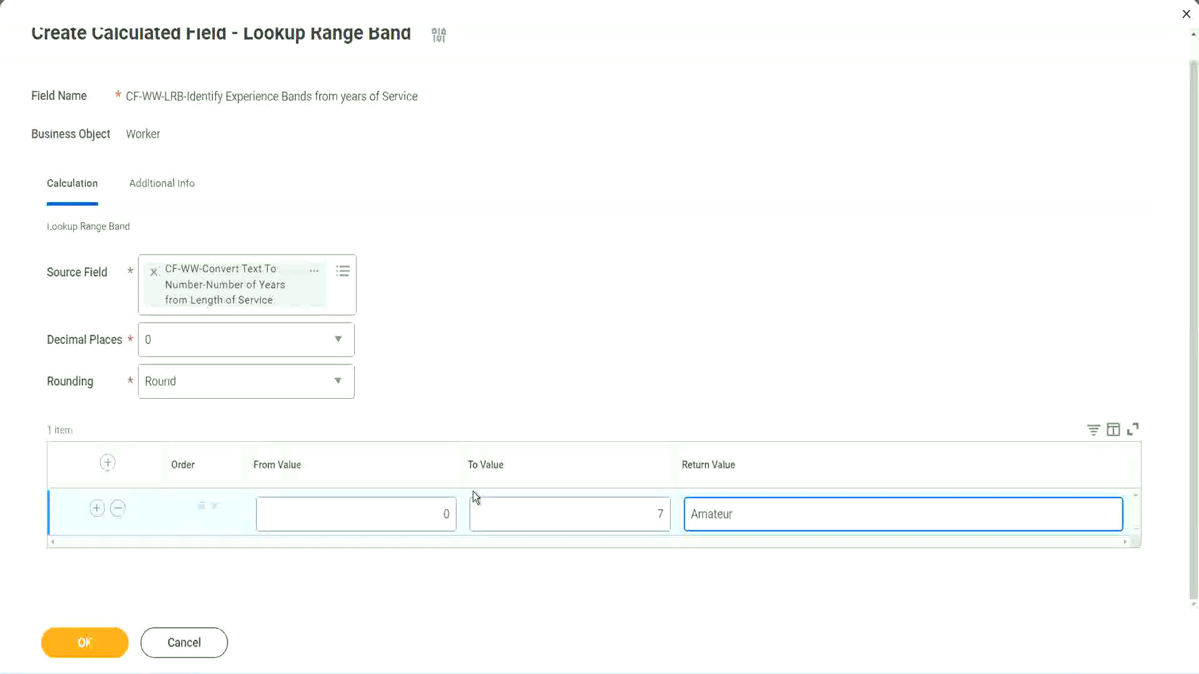
left_click(415, 523)
left_click(642, 504)
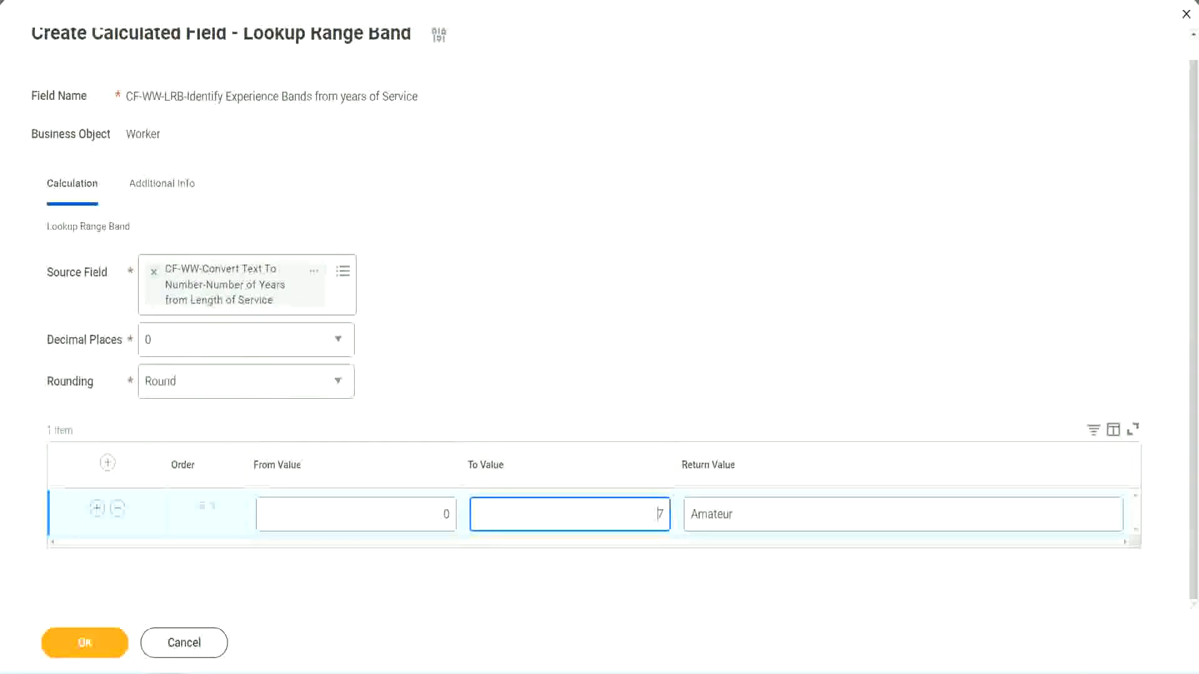
left_click_drag(503, 436, 303, 313)
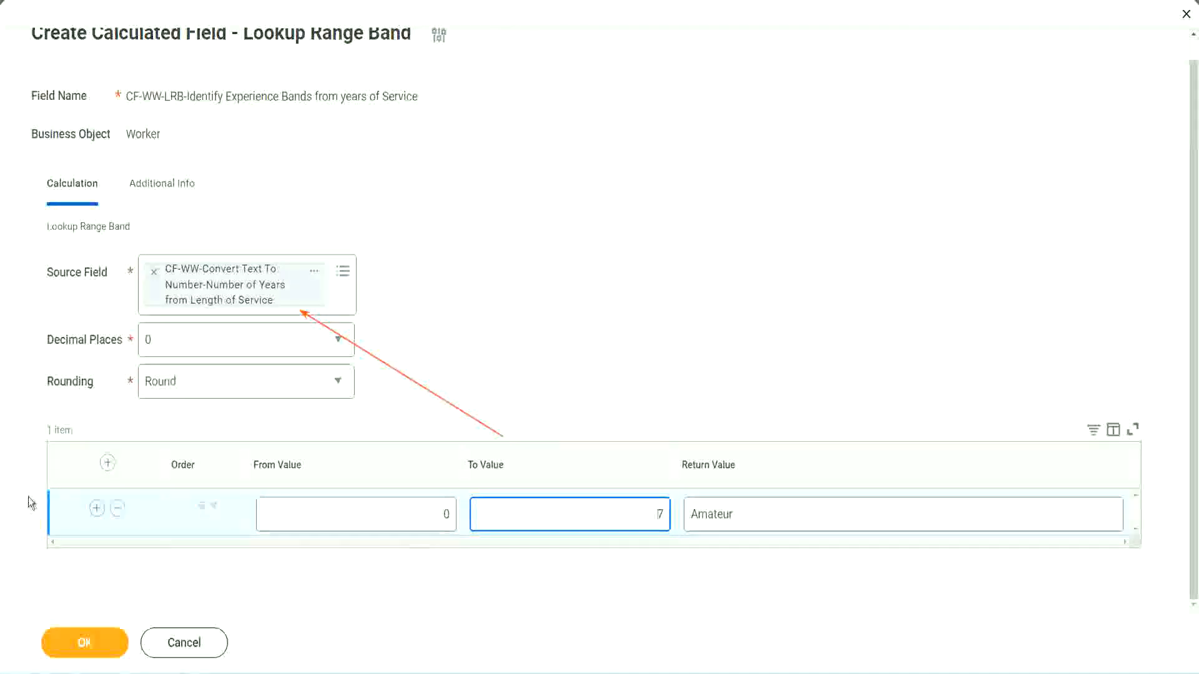
- Add a second range band row from 8 to 15 with the return value "Experienced"
left_click(96, 510)
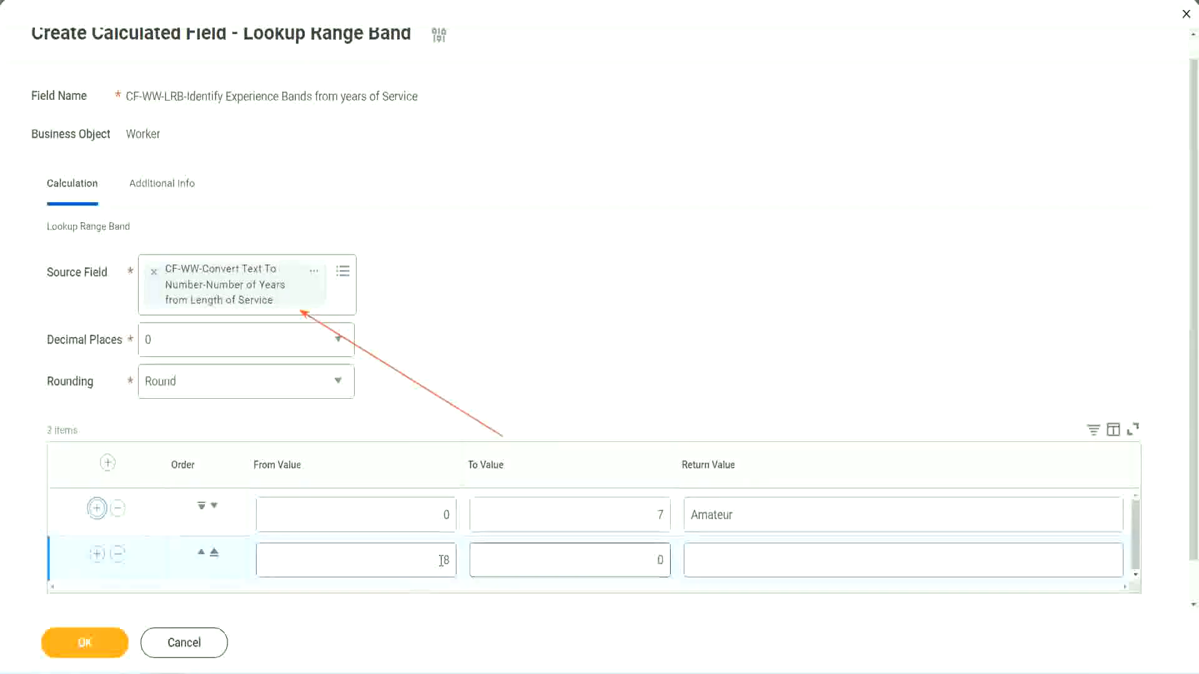
double_click(446, 561)
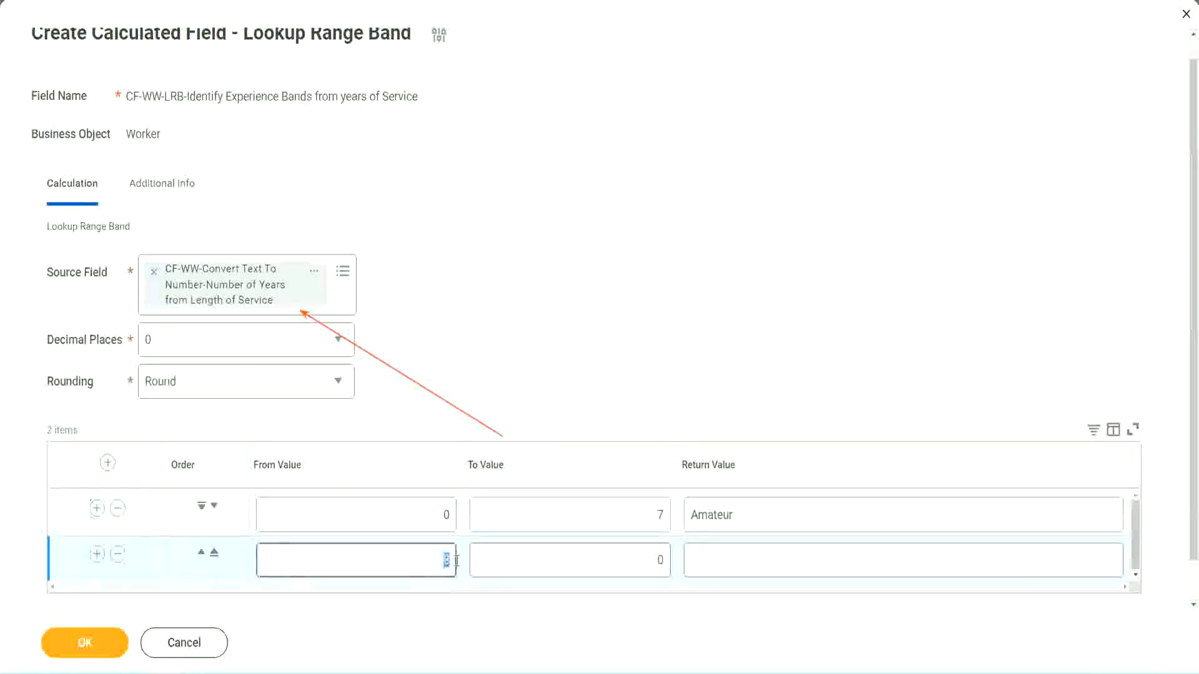
double_click(432, 517)
left_click(652, 519)
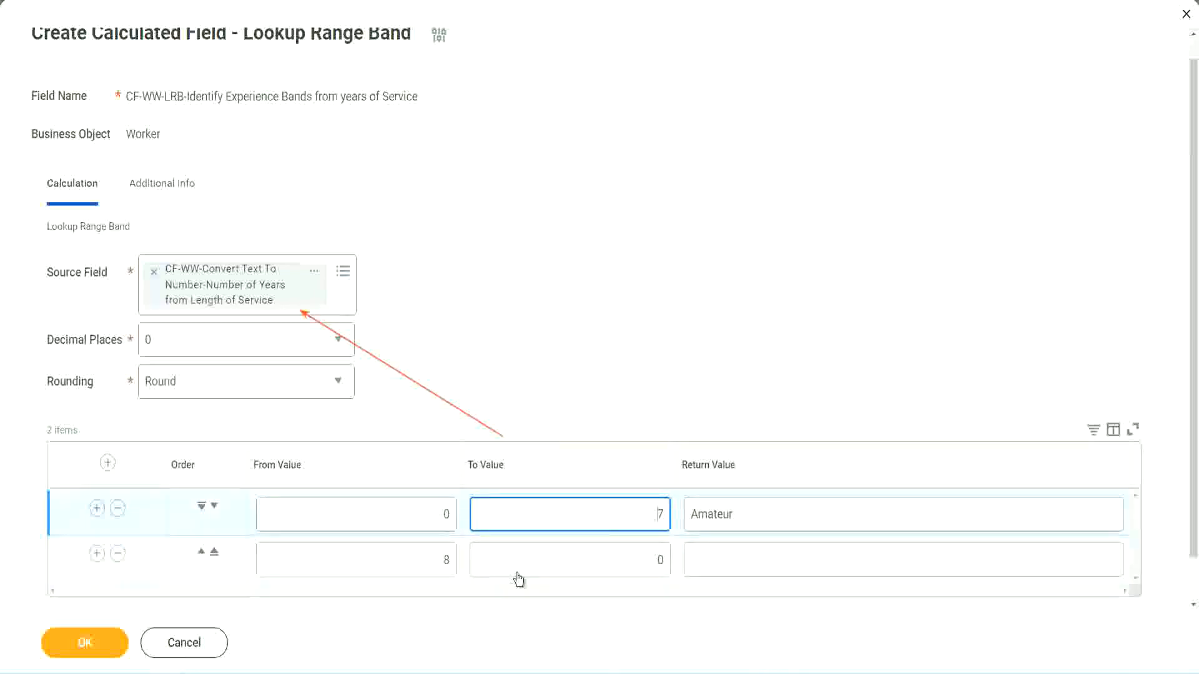
double_click(425, 561)
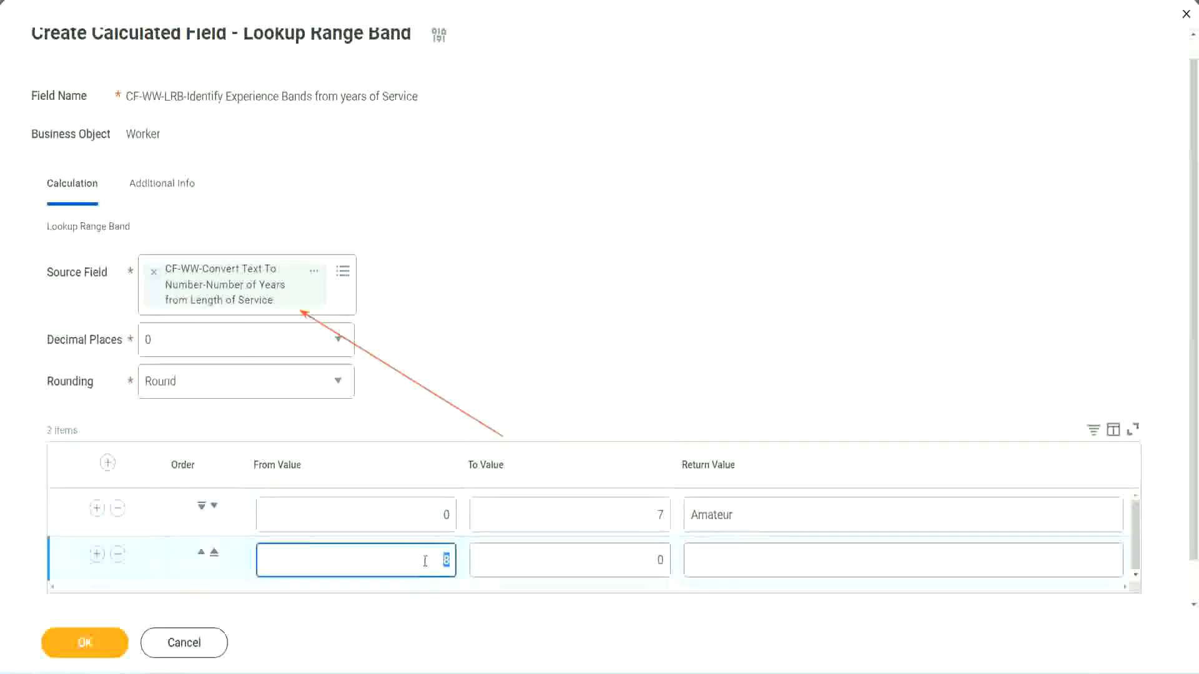
left_click(424, 560)
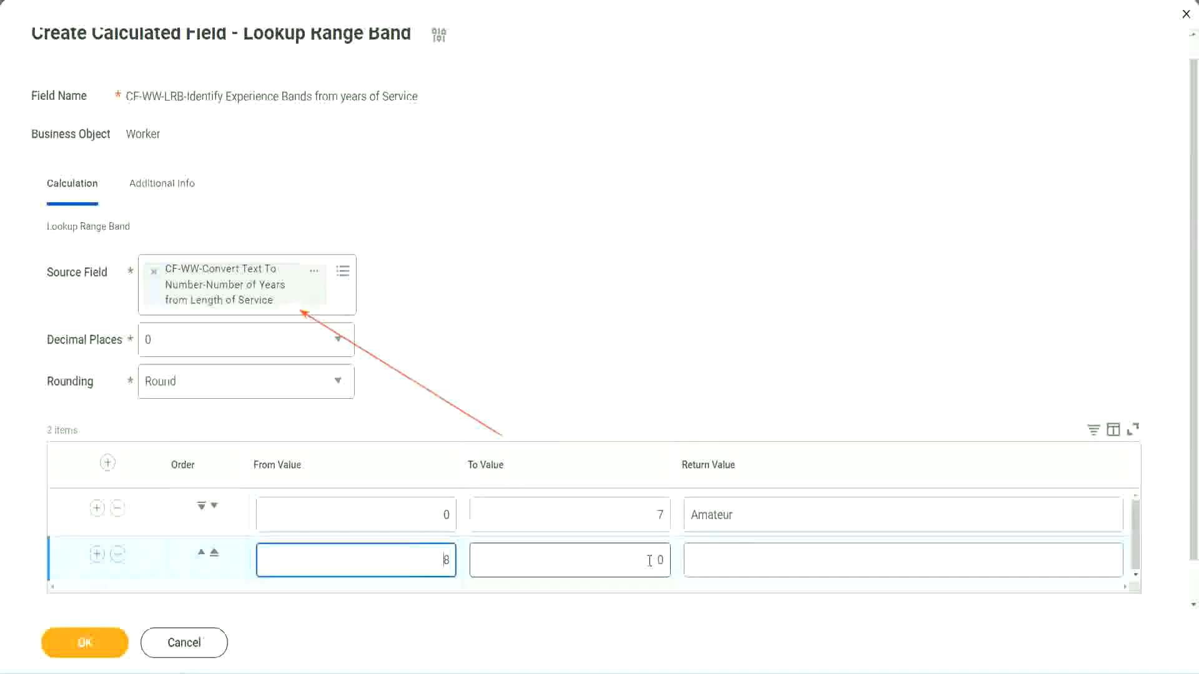
left_click(649, 561)
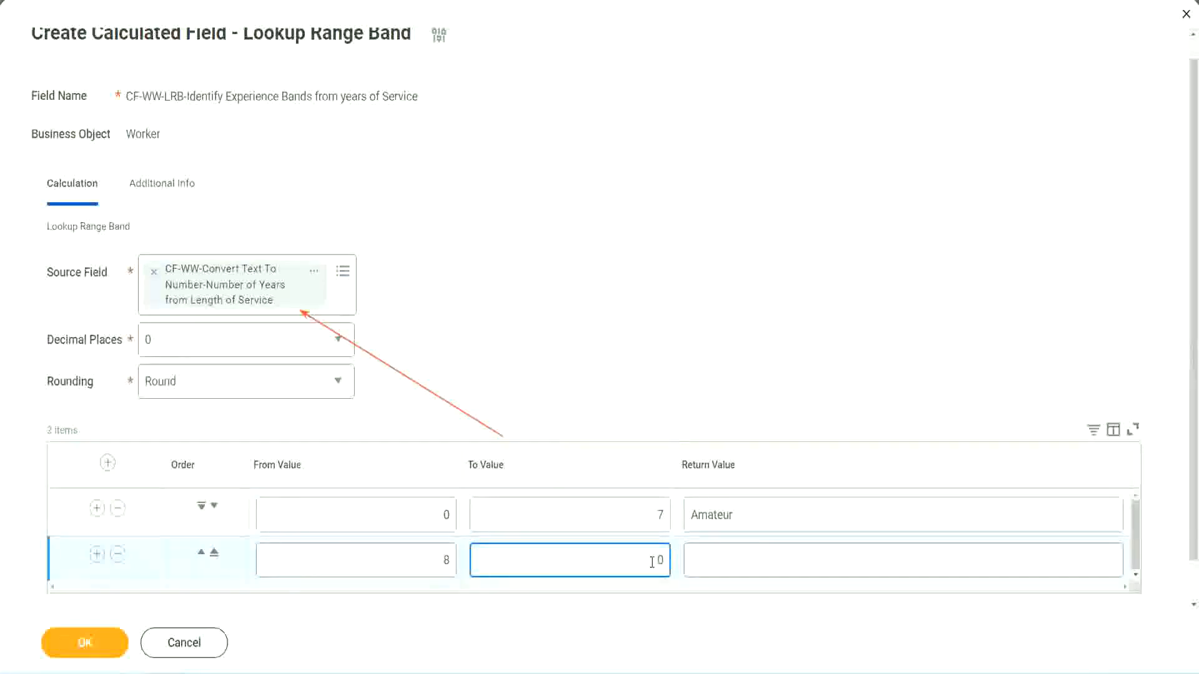
key("Delete")
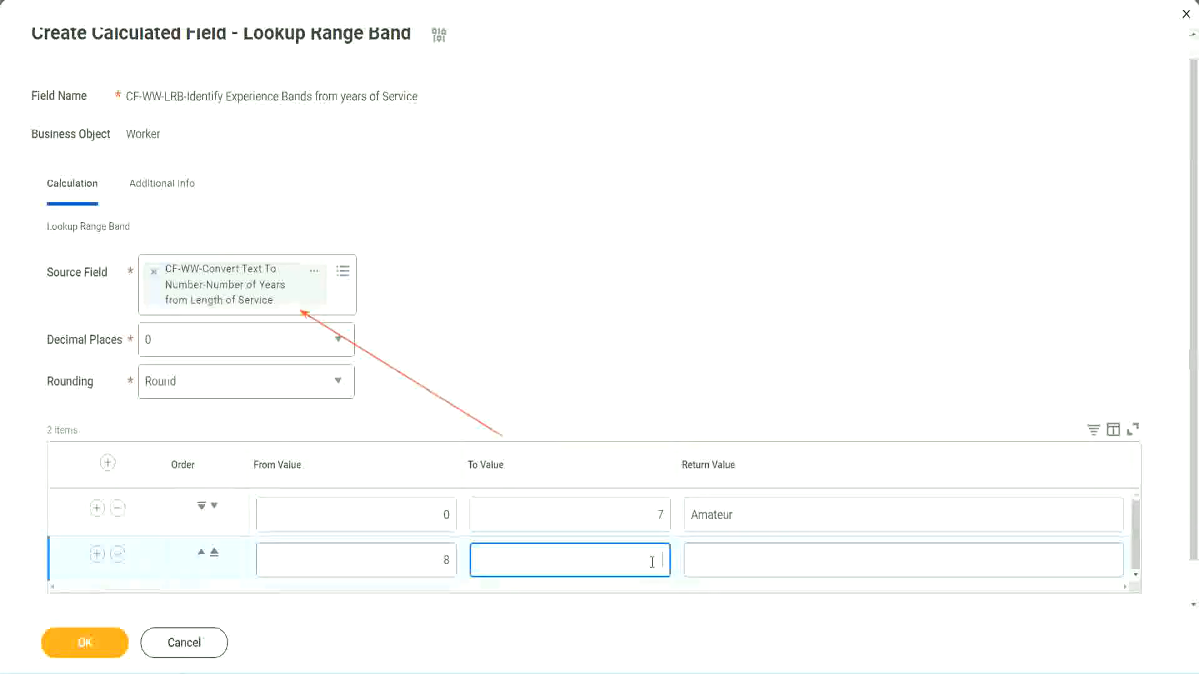
type("15")
left_click(739, 557)
type("Ex")
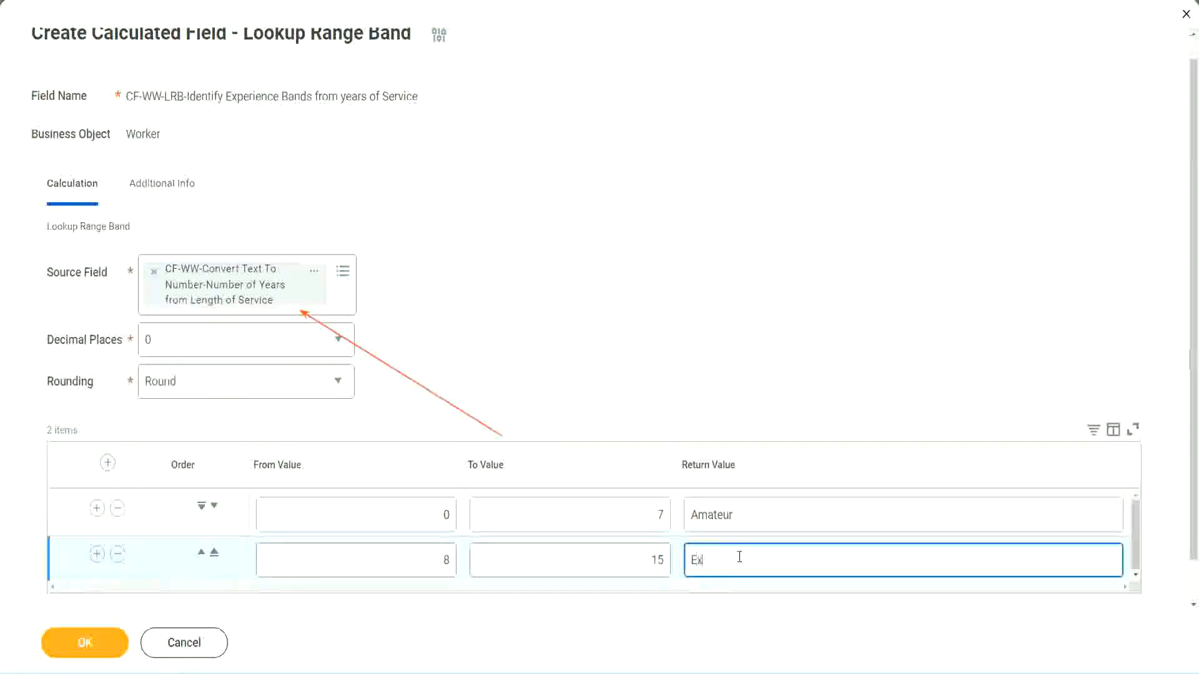
type("perienced")
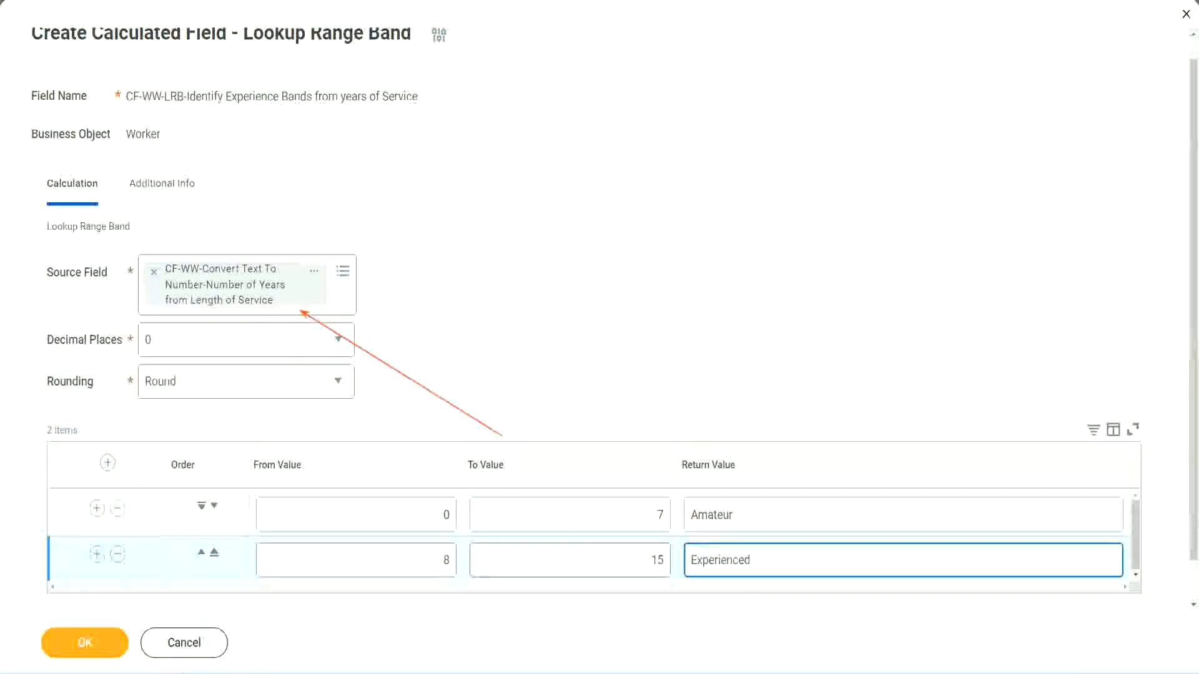
- Add a third range band row from 16 to 30 with the return value "Senior"
left_click(97, 554)
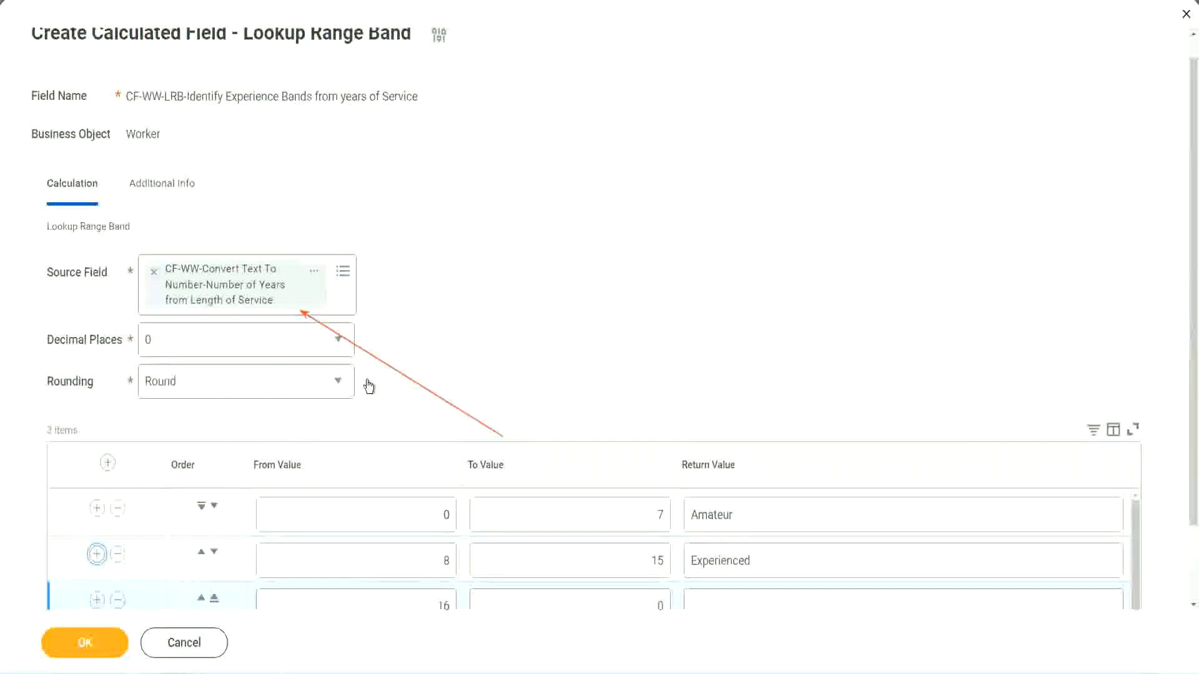
scroll(367, 385, "down", 2)
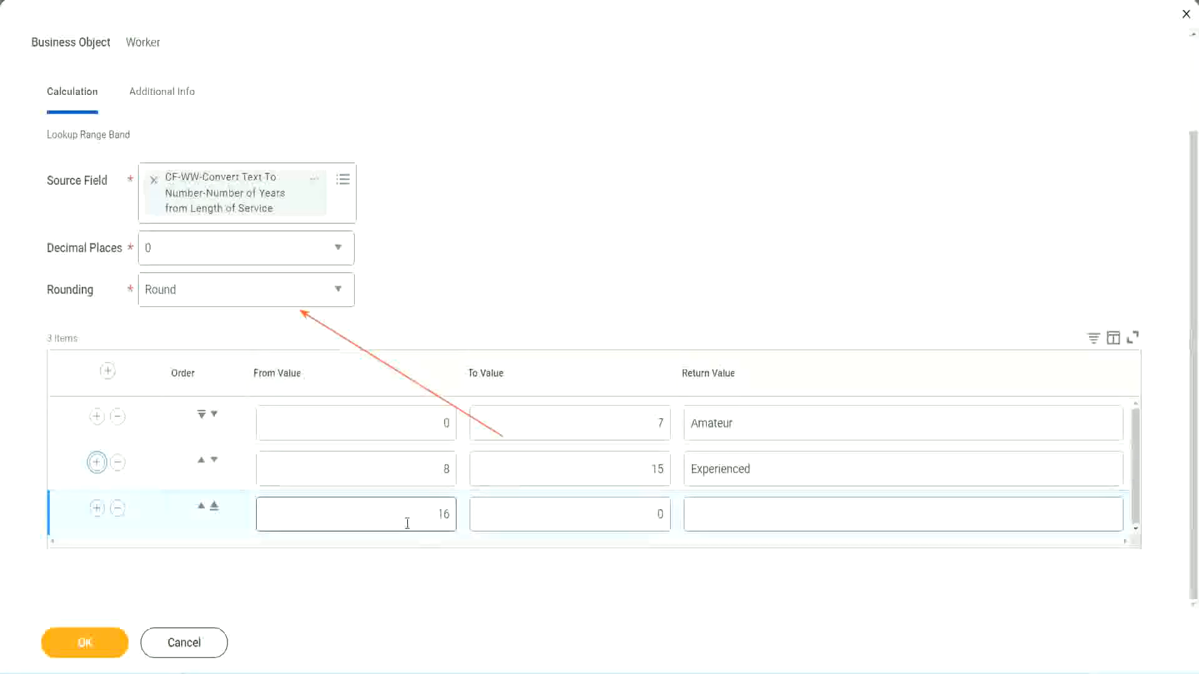
left_click(602, 515)
left_click(638, 512)
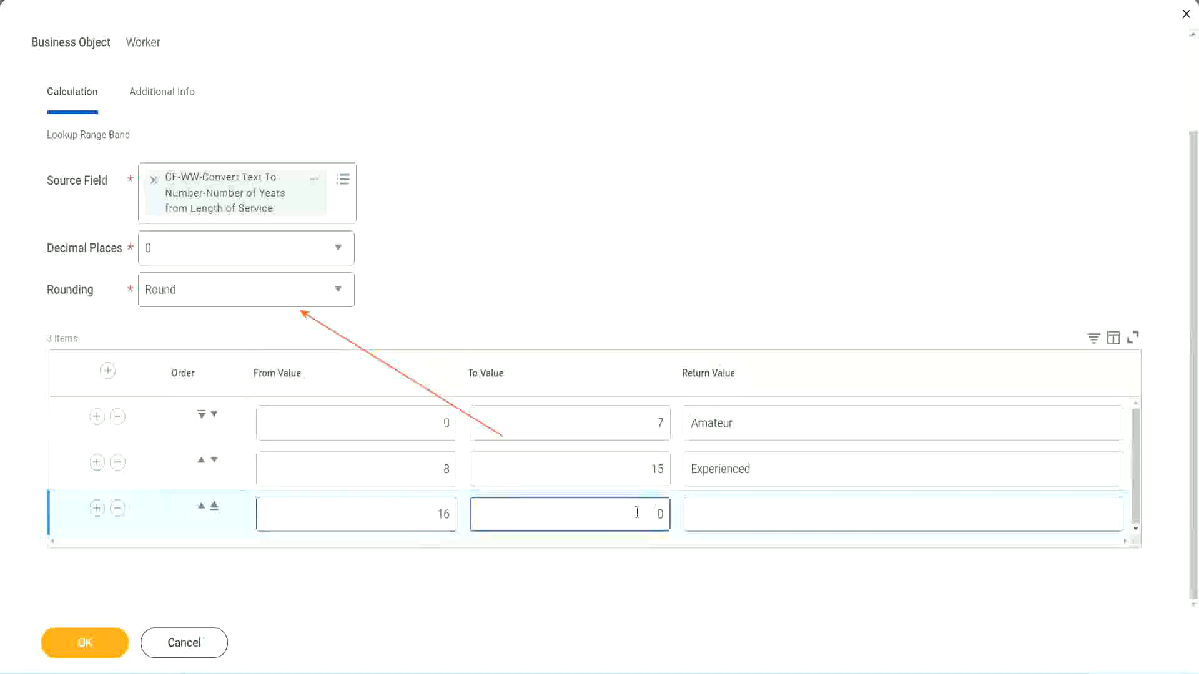
type("3")
key("Tab")
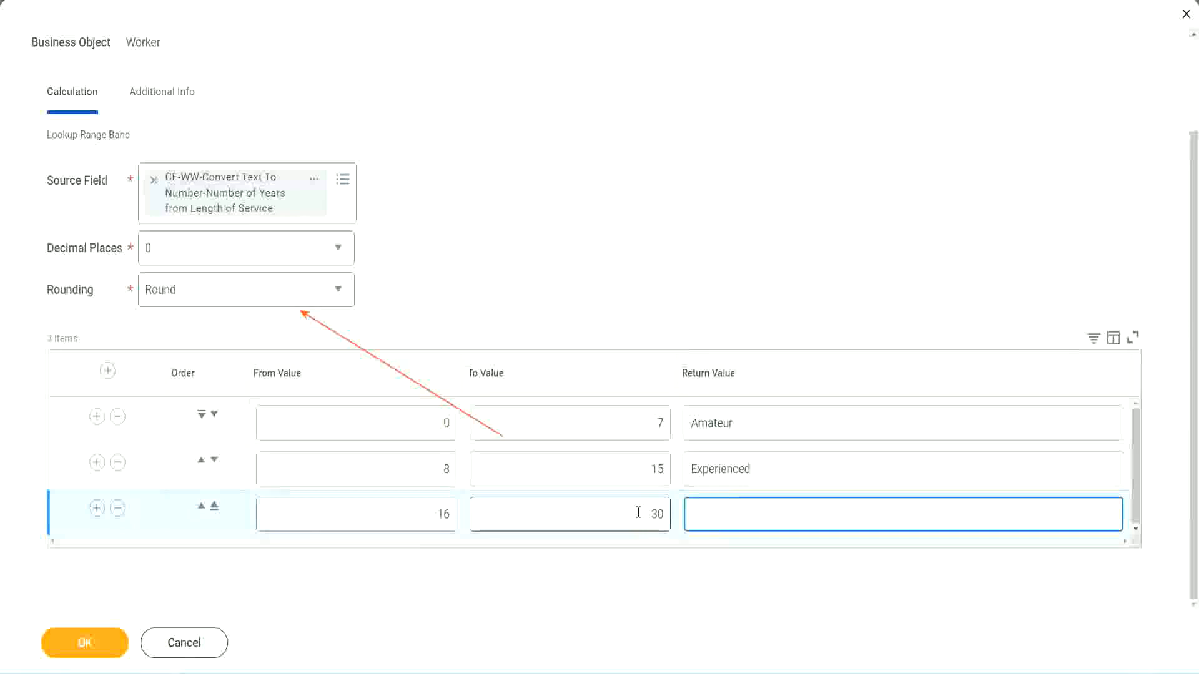
type("Senior")
- Add a fourth range band row from 31 to 1000 with the return value "Legend"
left_click(96, 507)
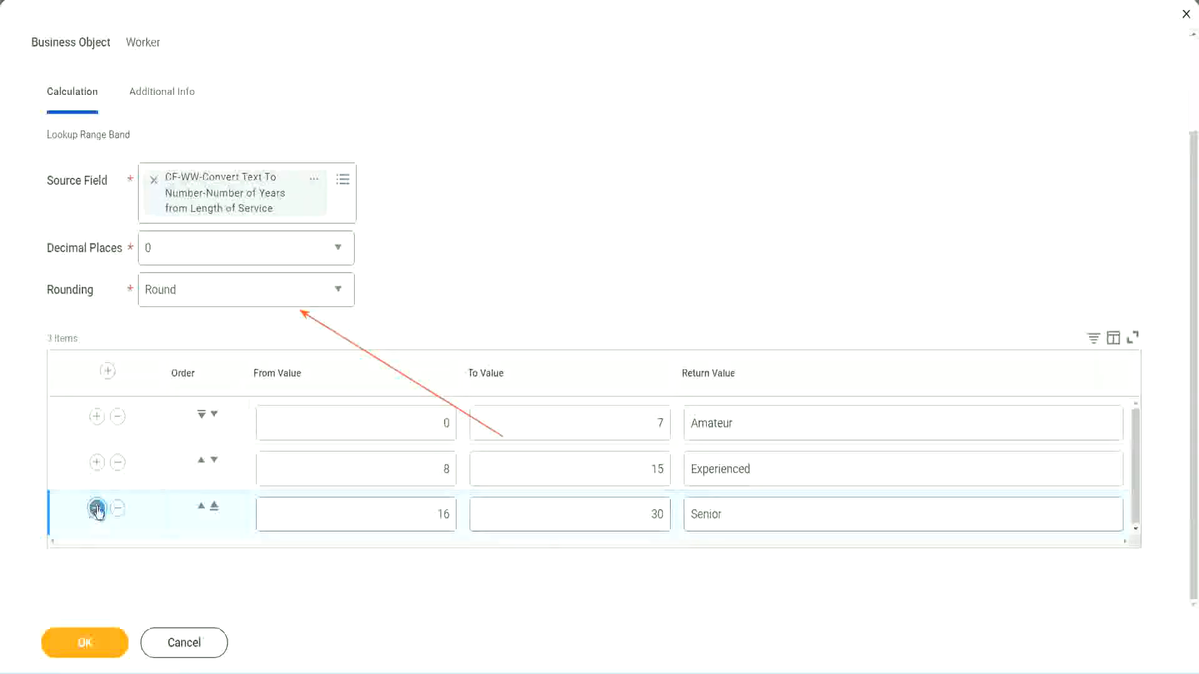
double_click(400, 509)
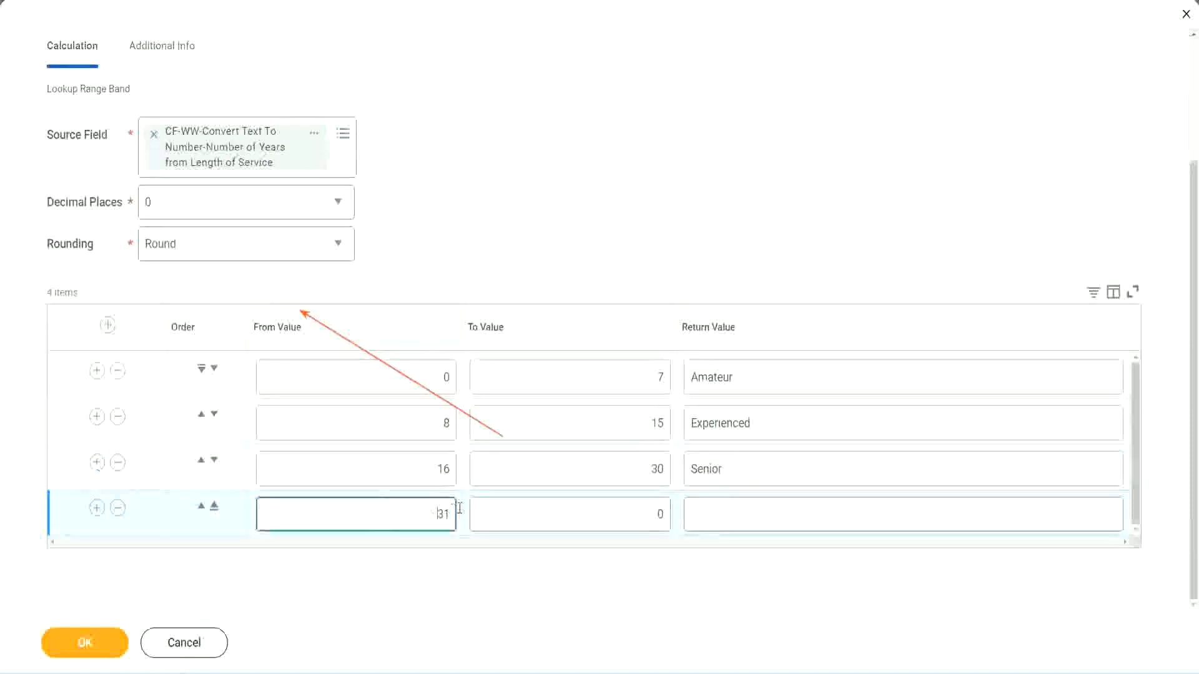
type("31")
left_click(646, 515)
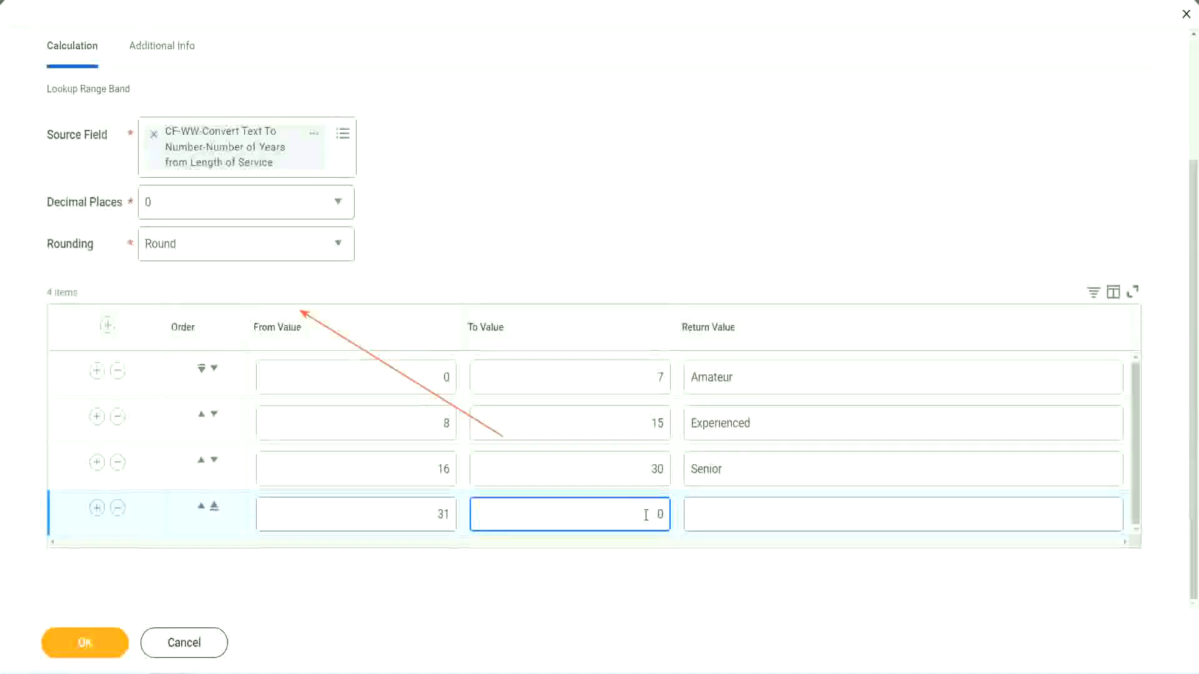
type("1000")
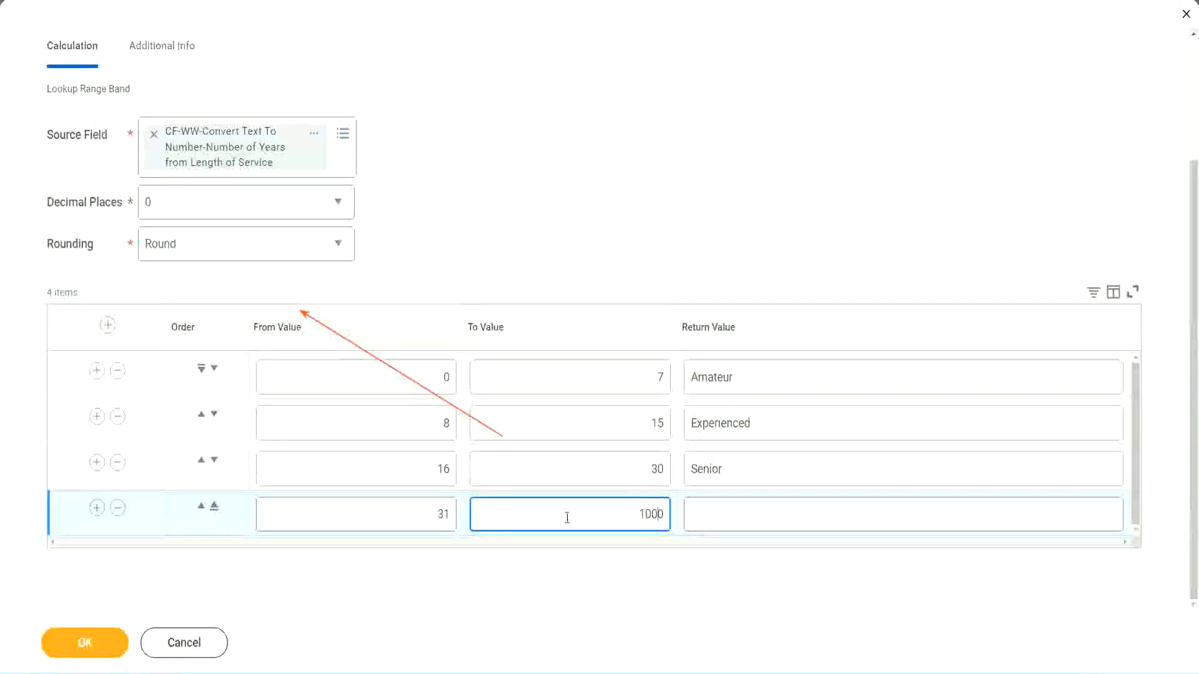
left_click_drag(623, 507, 677, 508)
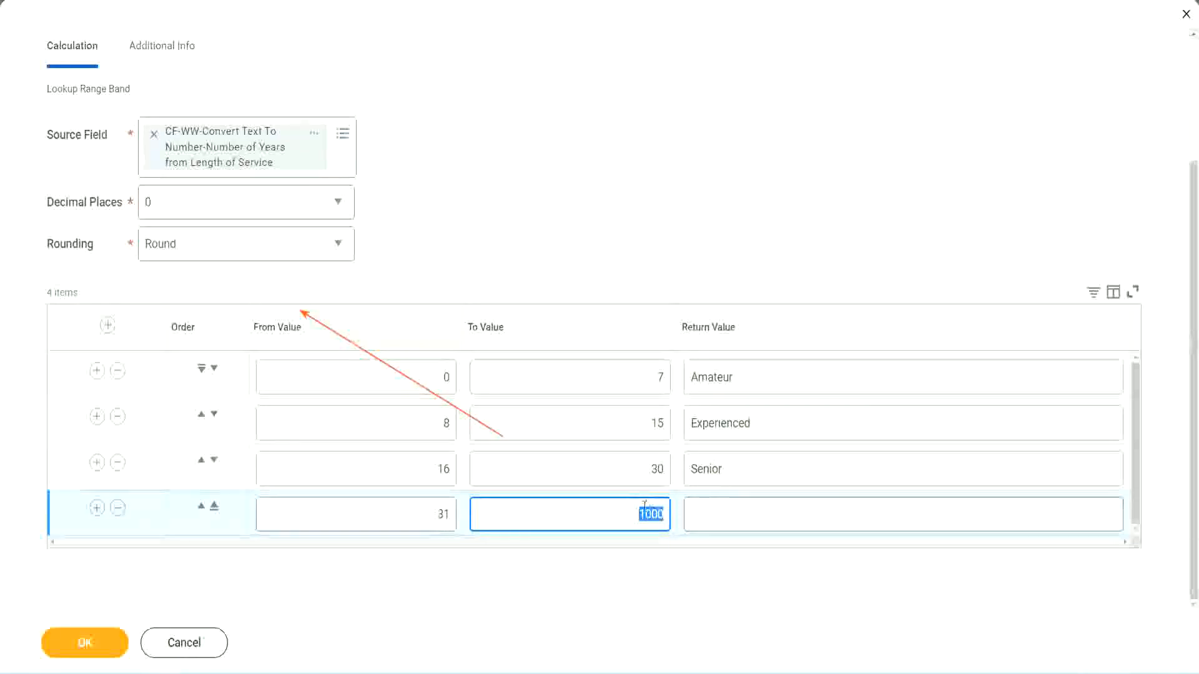
left_click_drag(629, 508, 672, 516)
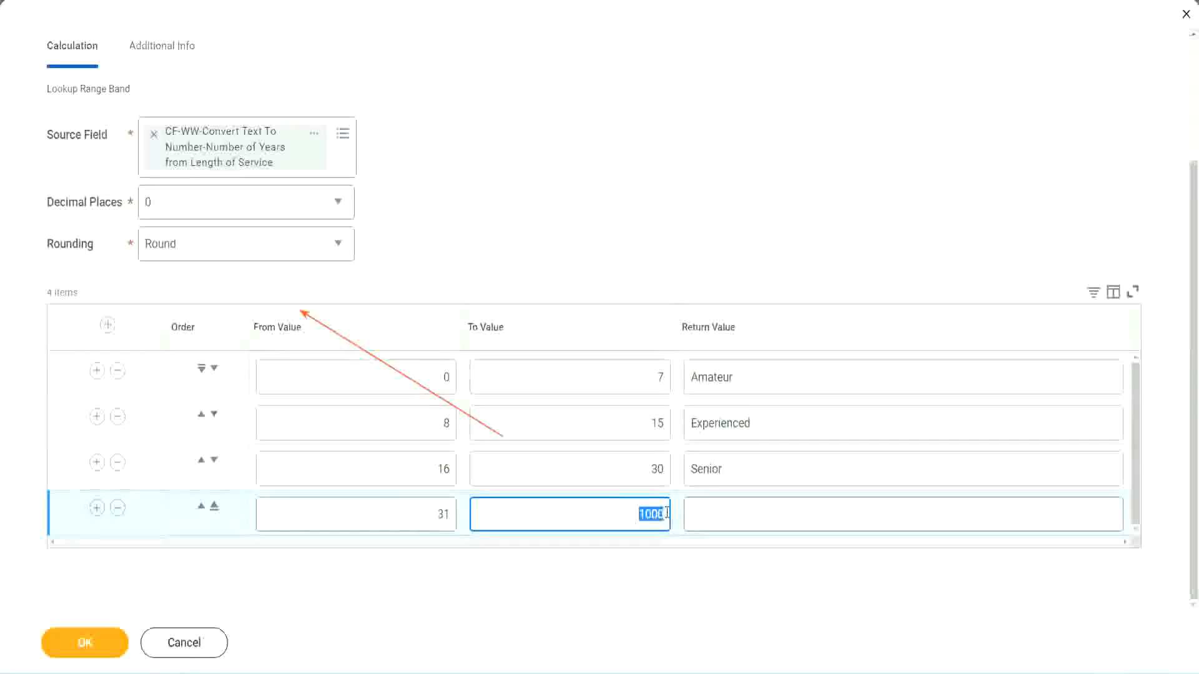
left_click(748, 516)
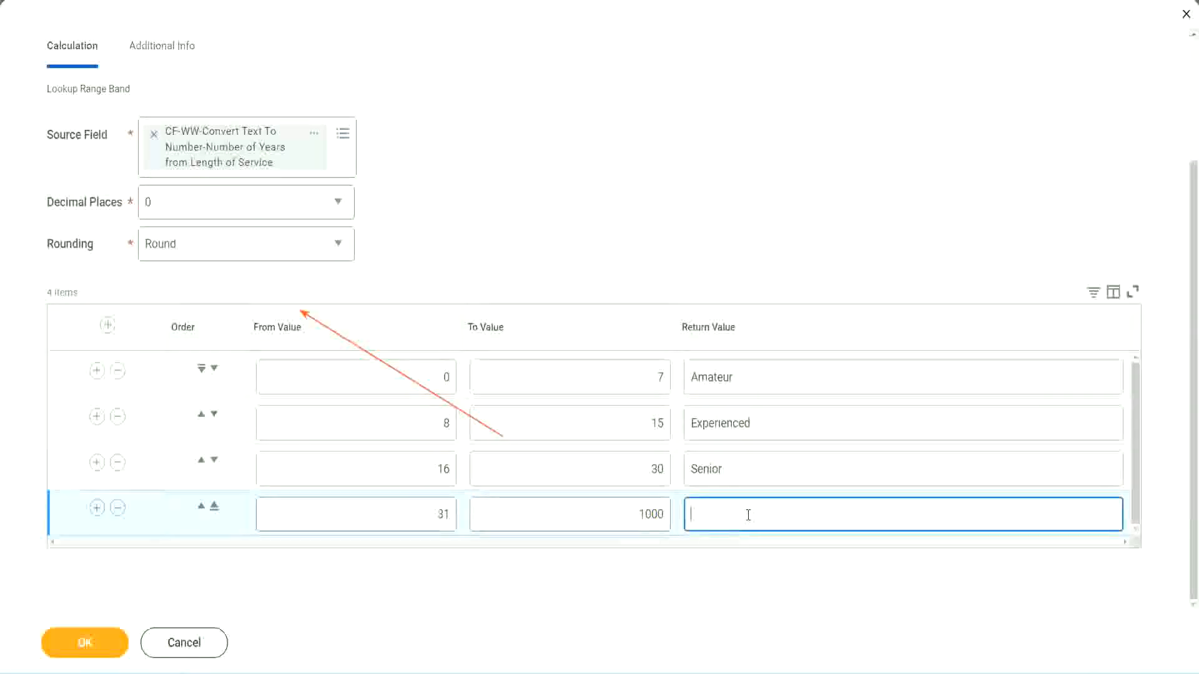
type("Legend")
- Review the from values, to values and return values of all the range band rows
left_click(560, 207)
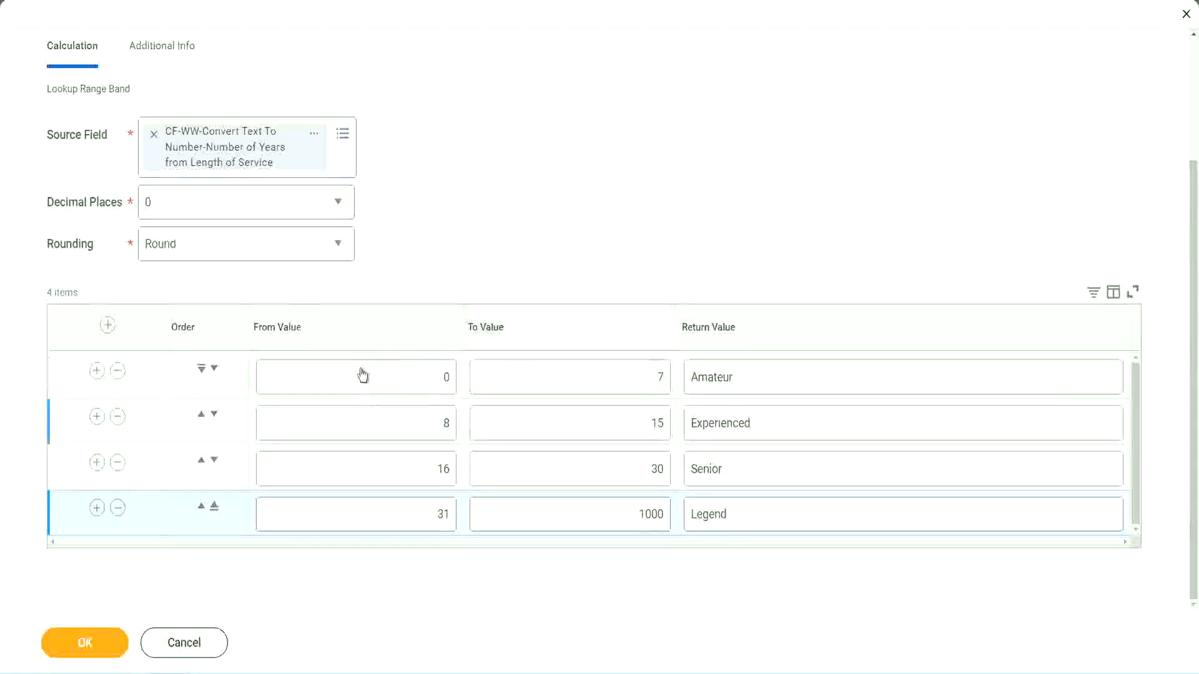
left_click(778, 374)
left_click(775, 424)
left_click(755, 476)
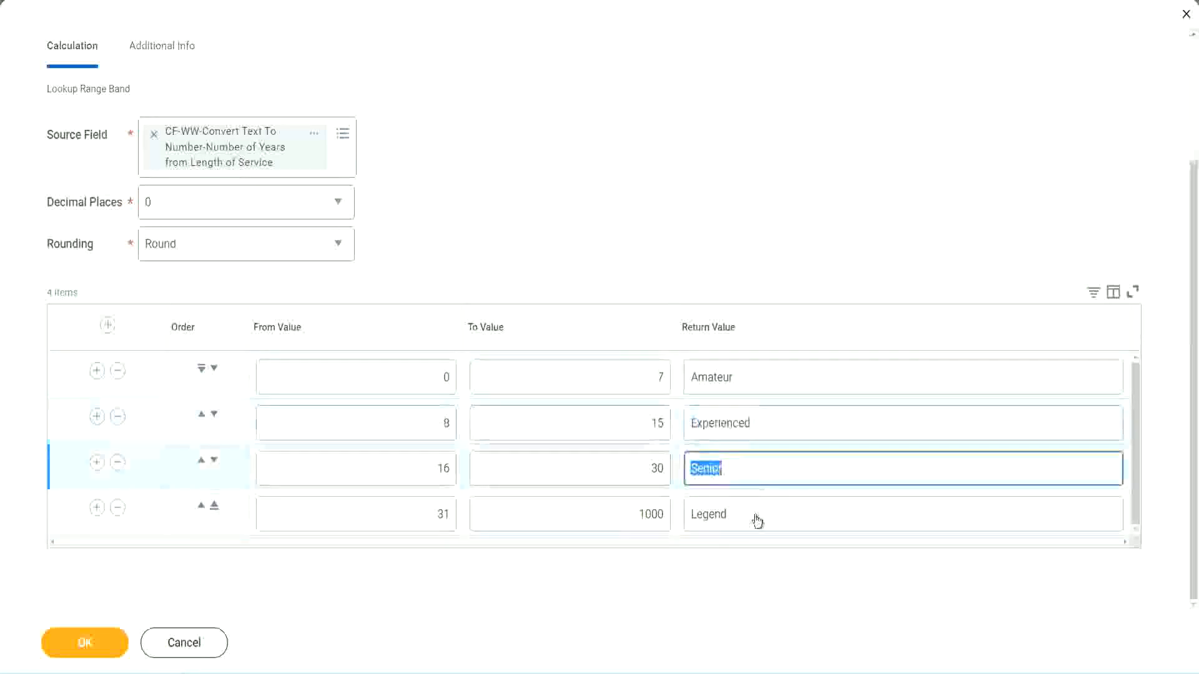
left_click(756, 515)
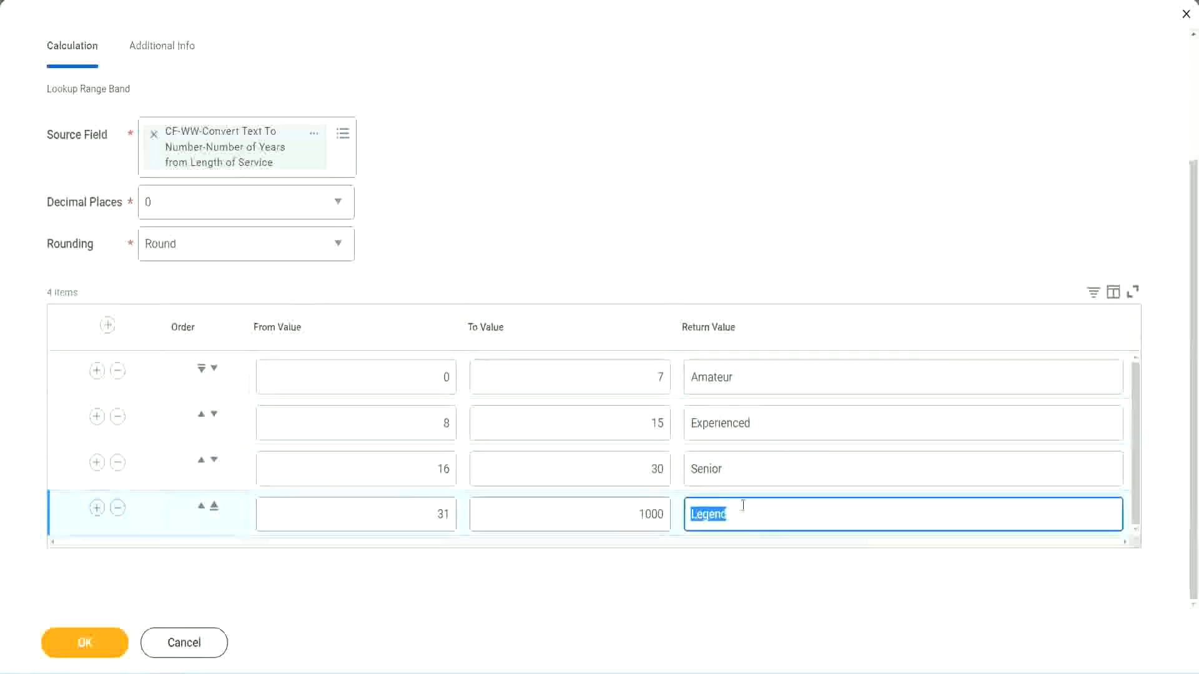
left_click(383, 380)
left_click(614, 365)
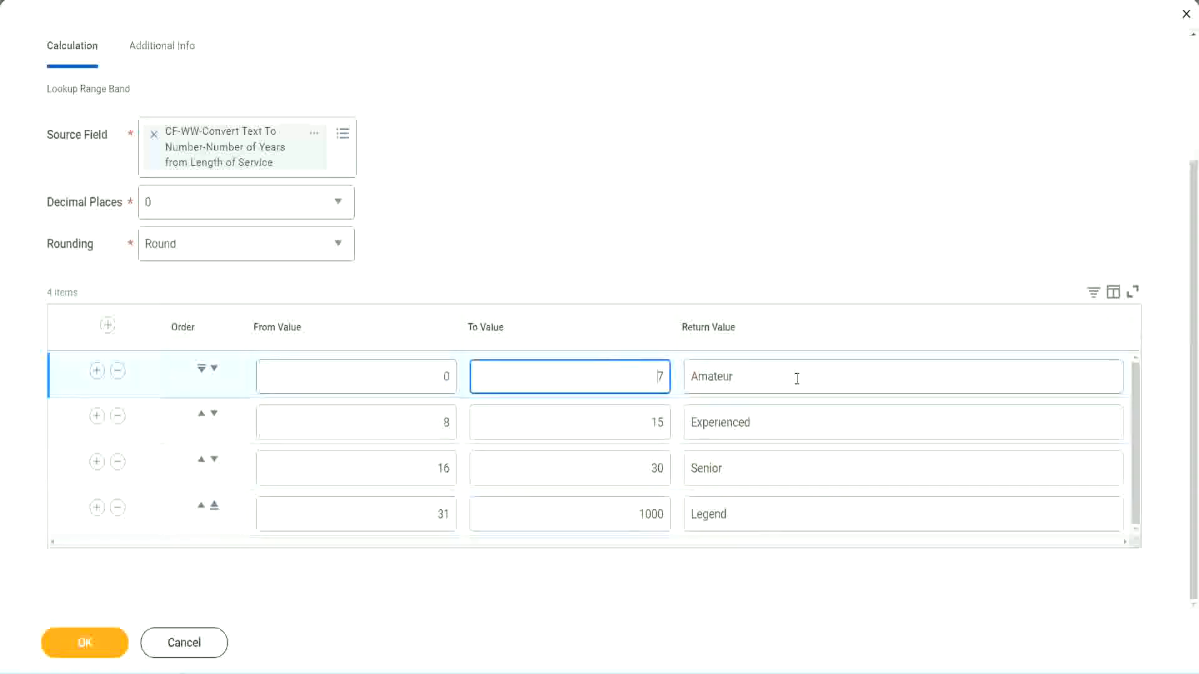
left_click(795, 377)
left_click(776, 421)
left_click(766, 478)
left_click(754, 516)
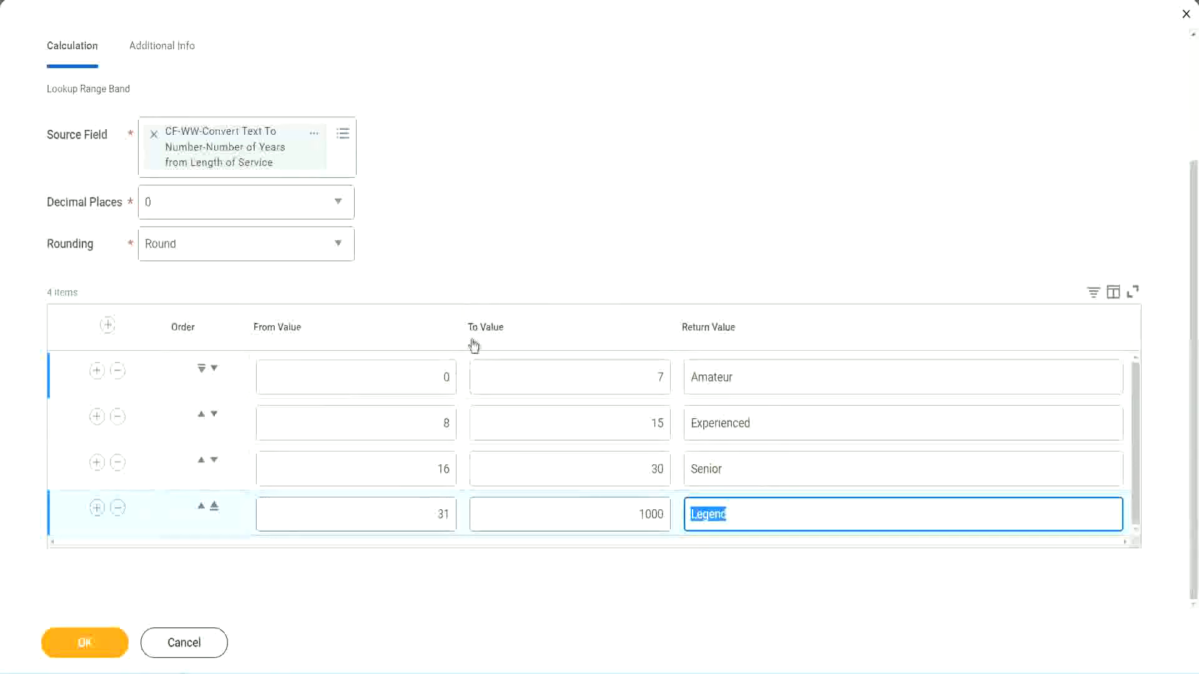
left_click(555, 263)
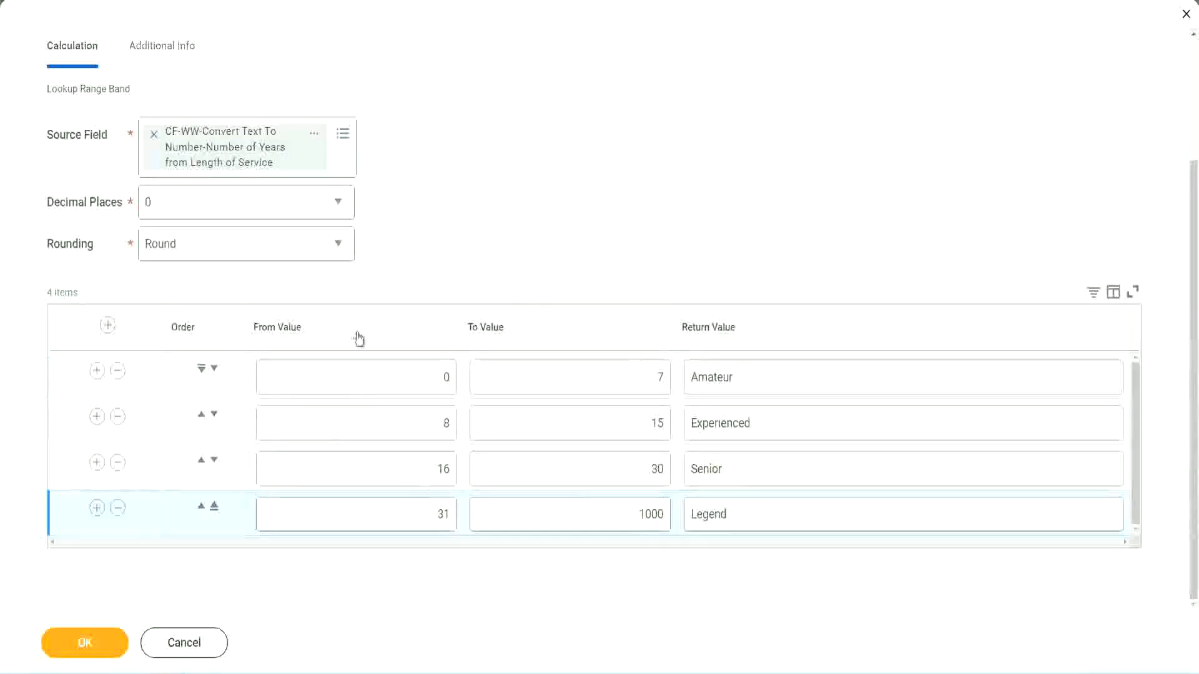
- Save the Lookup Range Band calculated field and copy its name from the save confirmation
left_click(83, 641)
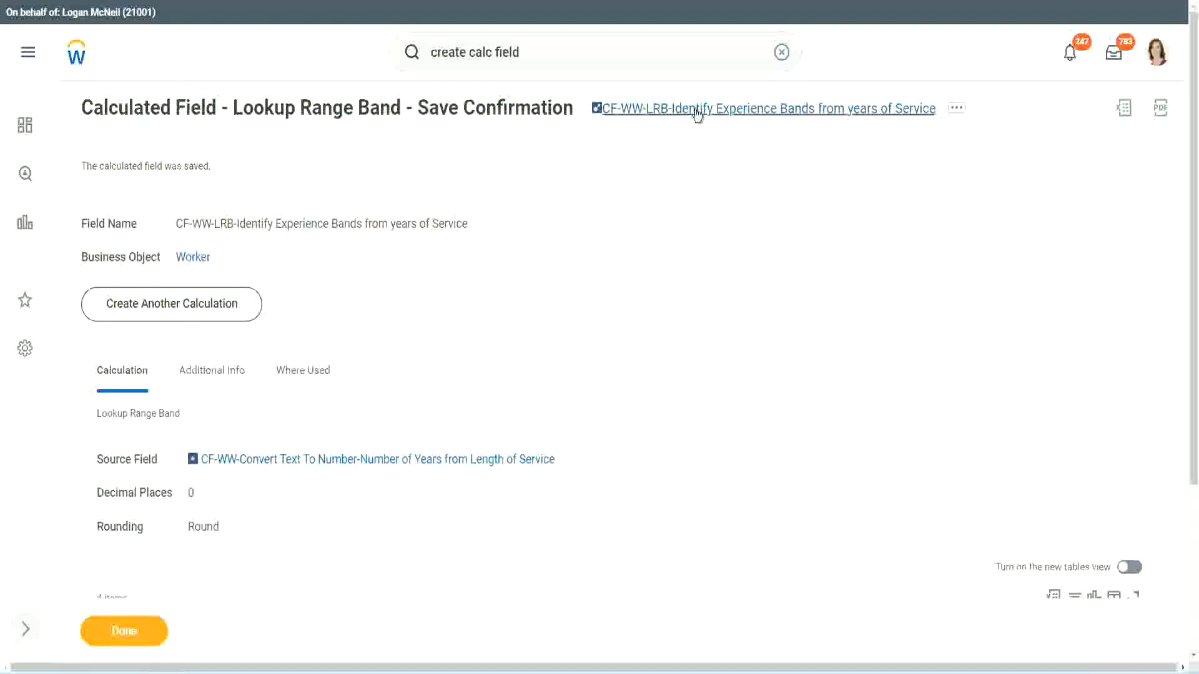
right_click(694, 119)
left_click(710, 181)
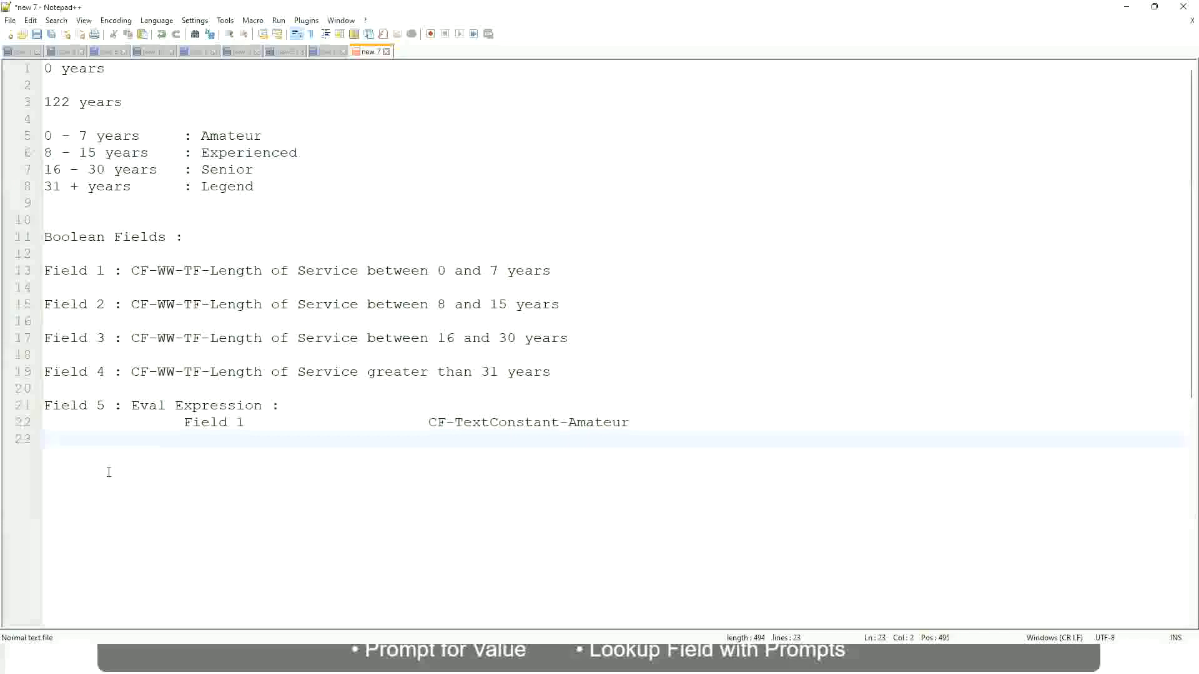
- Switch to Notepad++ and add the amount "10,000 USD" a few lines below the Eval Expression notes
key("Return")
key("Return")
key("Return")
key("Left")
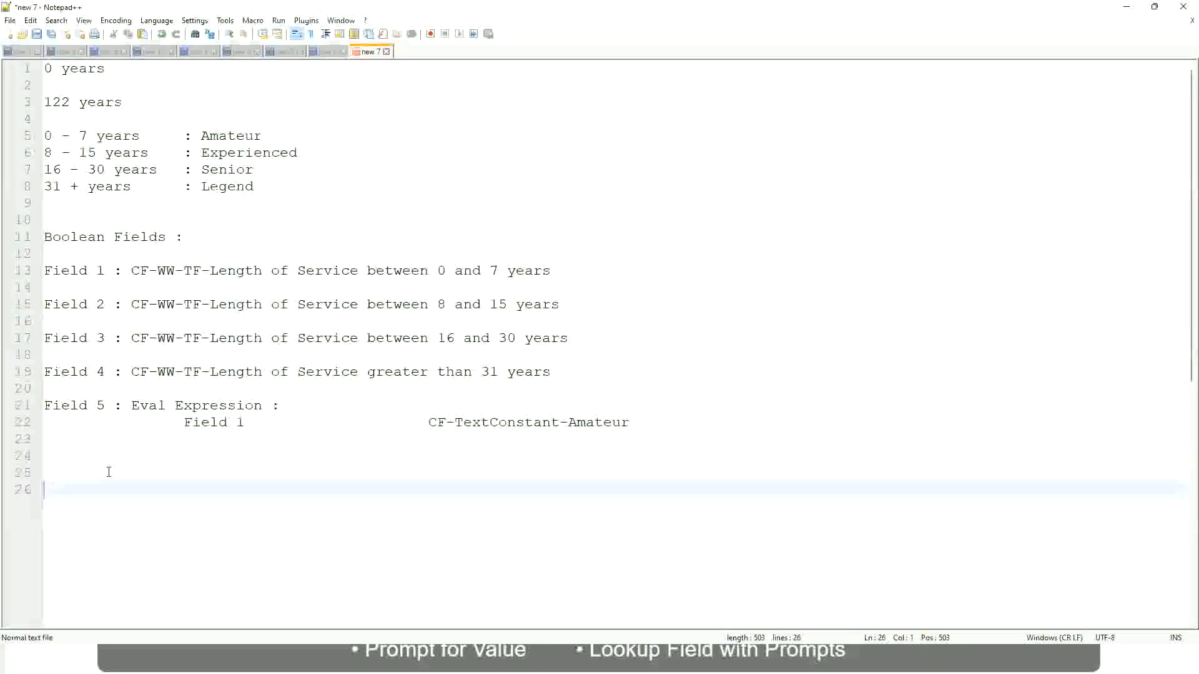
type("10,000 USD")
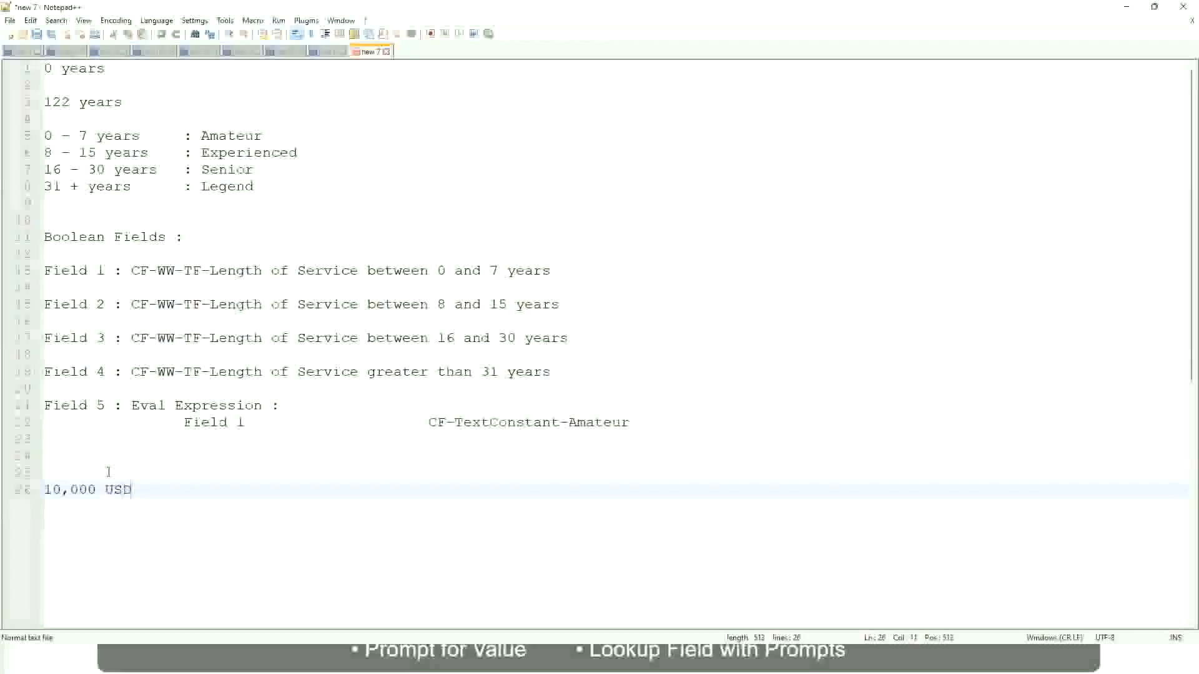
- Add the amount "1,000,000 USD" on the same line as "10,000 USD", spaced well apart from it
key("Tab")
key("Tab")
key("Tab")
key("Tab")
key("Tab")
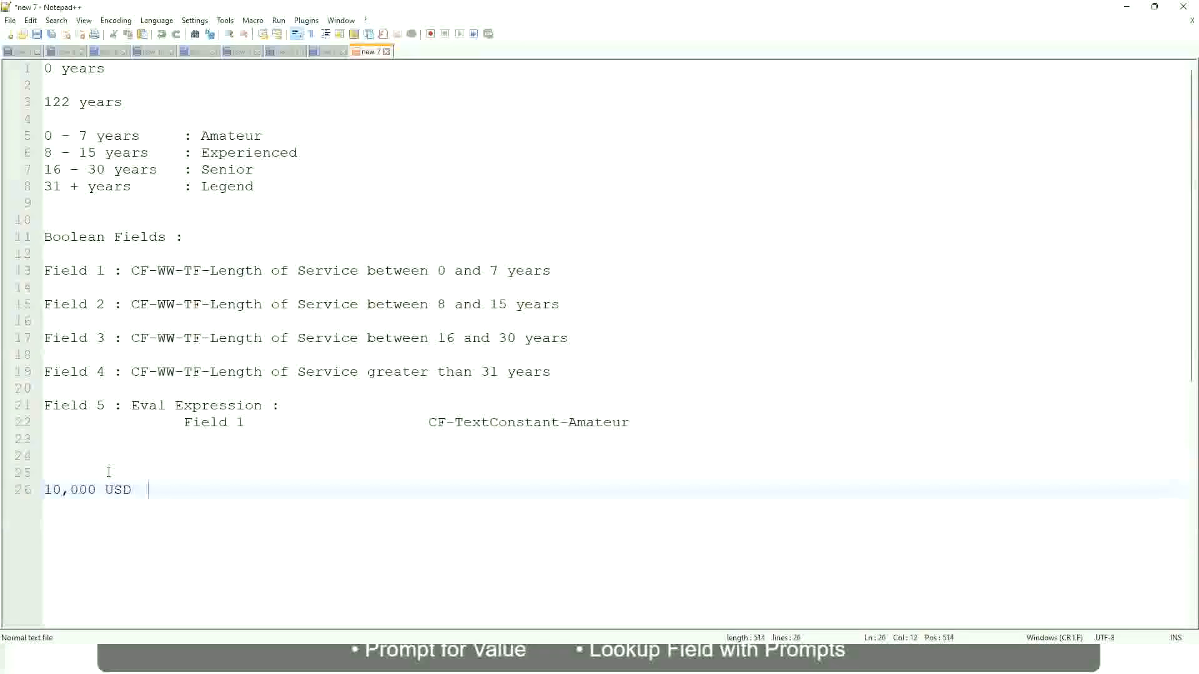
key("Tab")
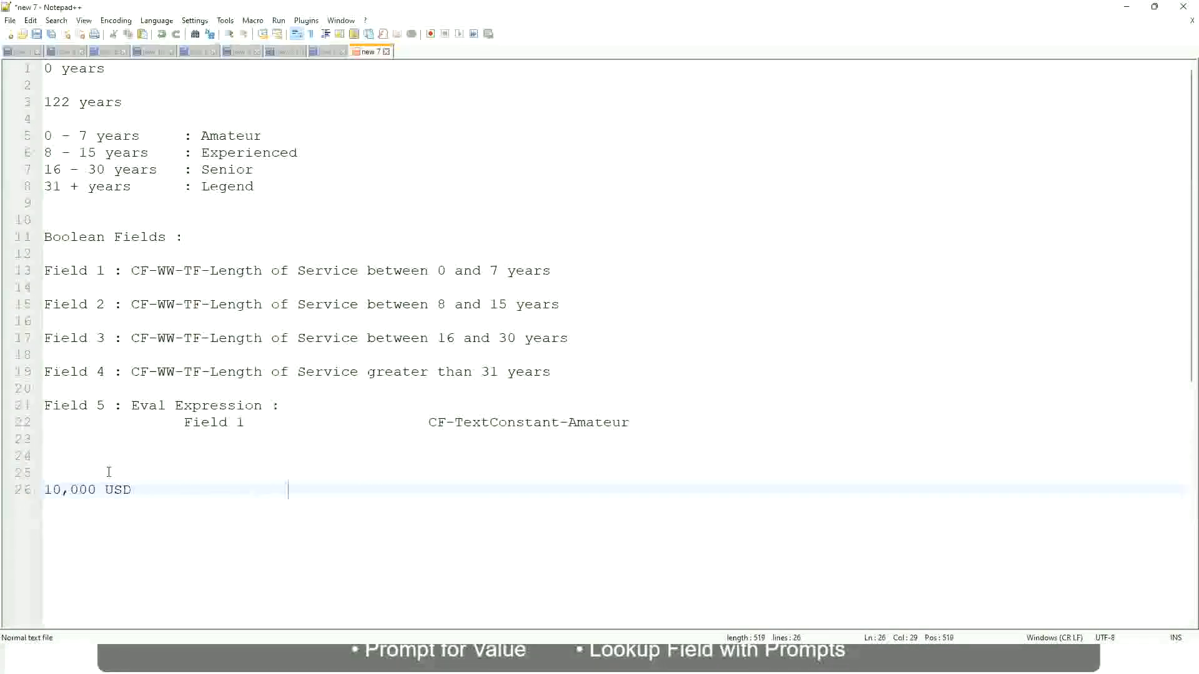
type("1,000,000")
key("Left")
key("Left")
key("Left")
key("Left")
key("Left")
key("Left")
key("Left")
key("Left")
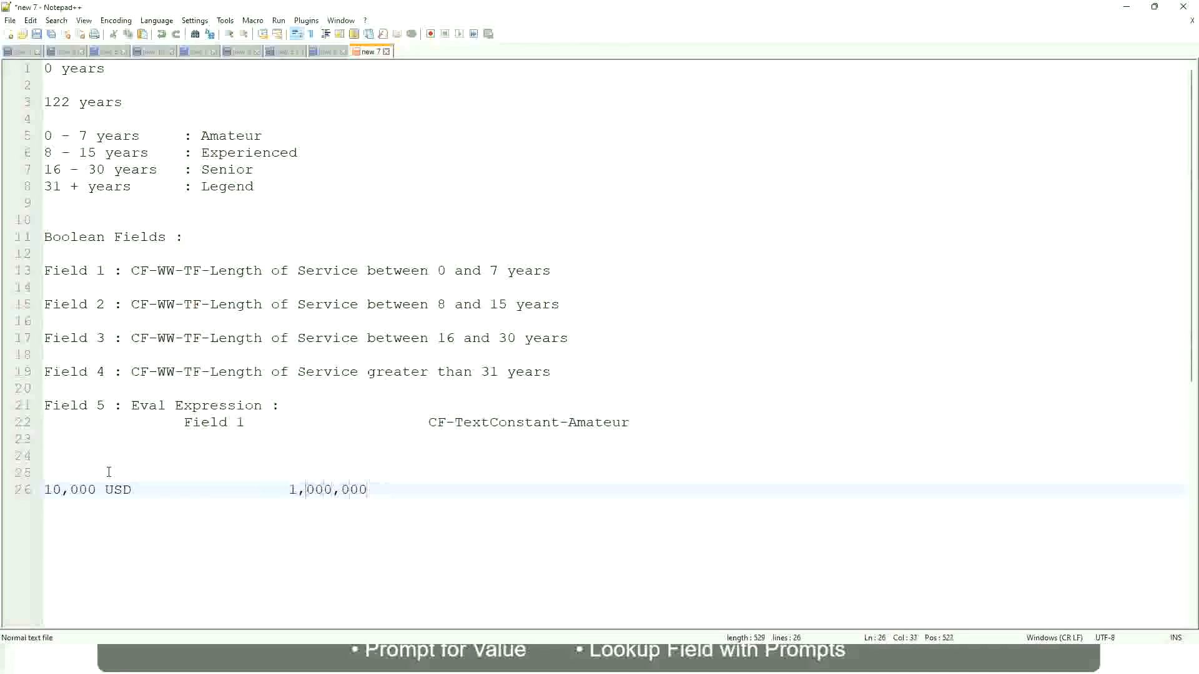
key("Right")
key("Right")
key("Right")
key("Right")
key("Right")
key("Right")
key("Right")
key("Right")
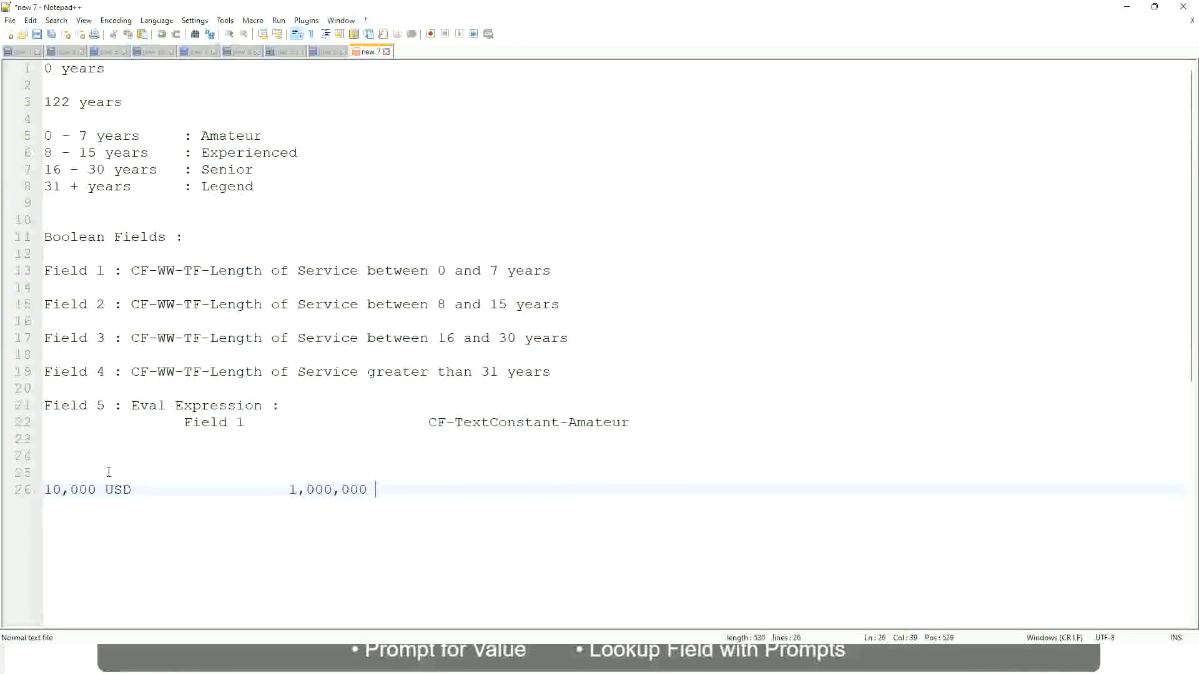
type("USD")
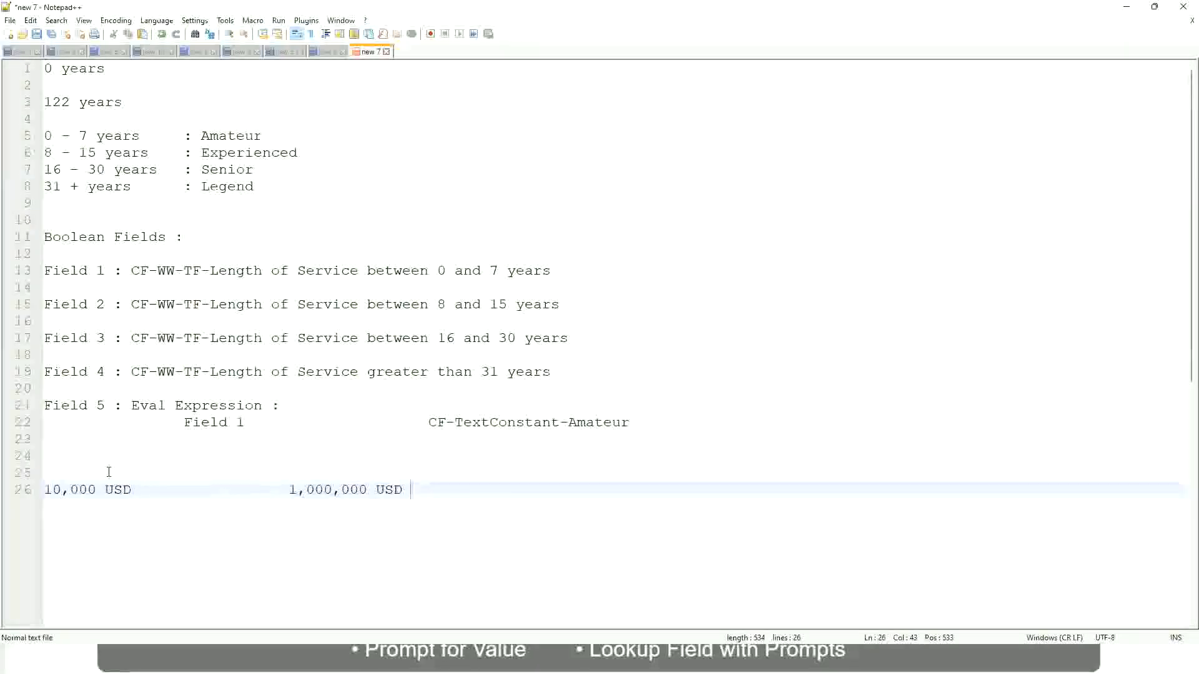
- Add the band line "10 - 50,000 : Low" two lines below the USD amounts, with the label spaced apart from the range
key("Return")
key("Return")
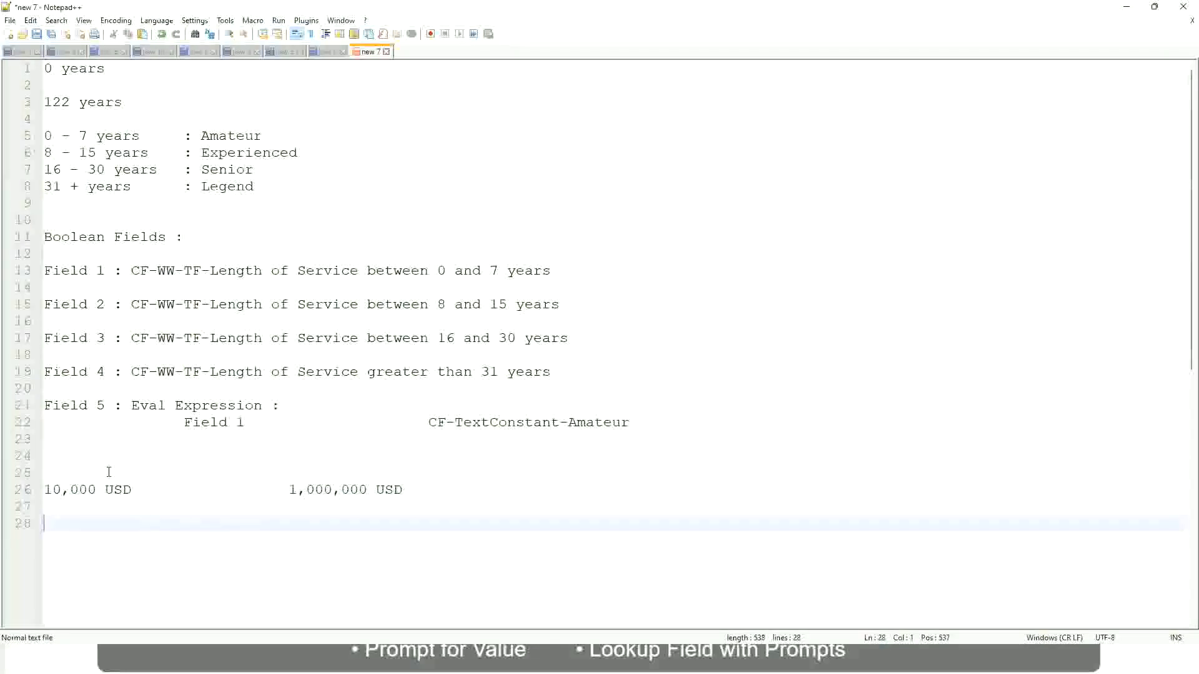
type("10 - 50,000")
key("Tab")
key("Tab")
key("Tab")
key("Tab")
type(": Low")
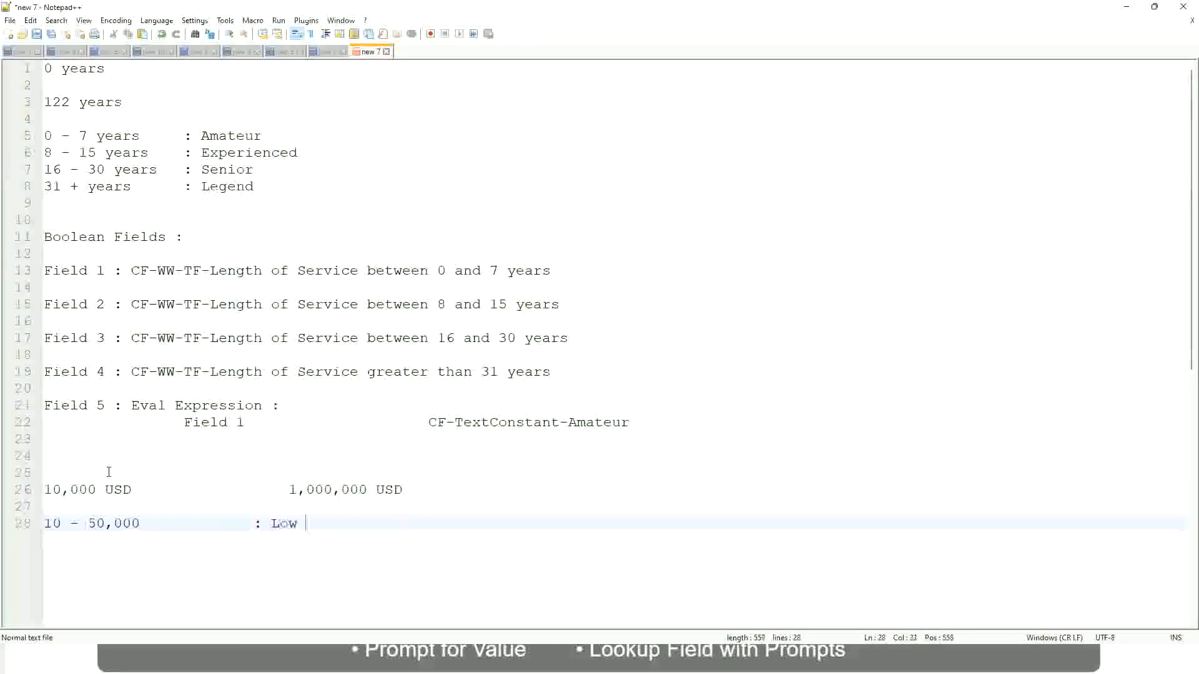
- Add the band line "50,001 - 150,000 : Medium" directly below the Low band, aligning the two labels
key("Return")
key("Return")
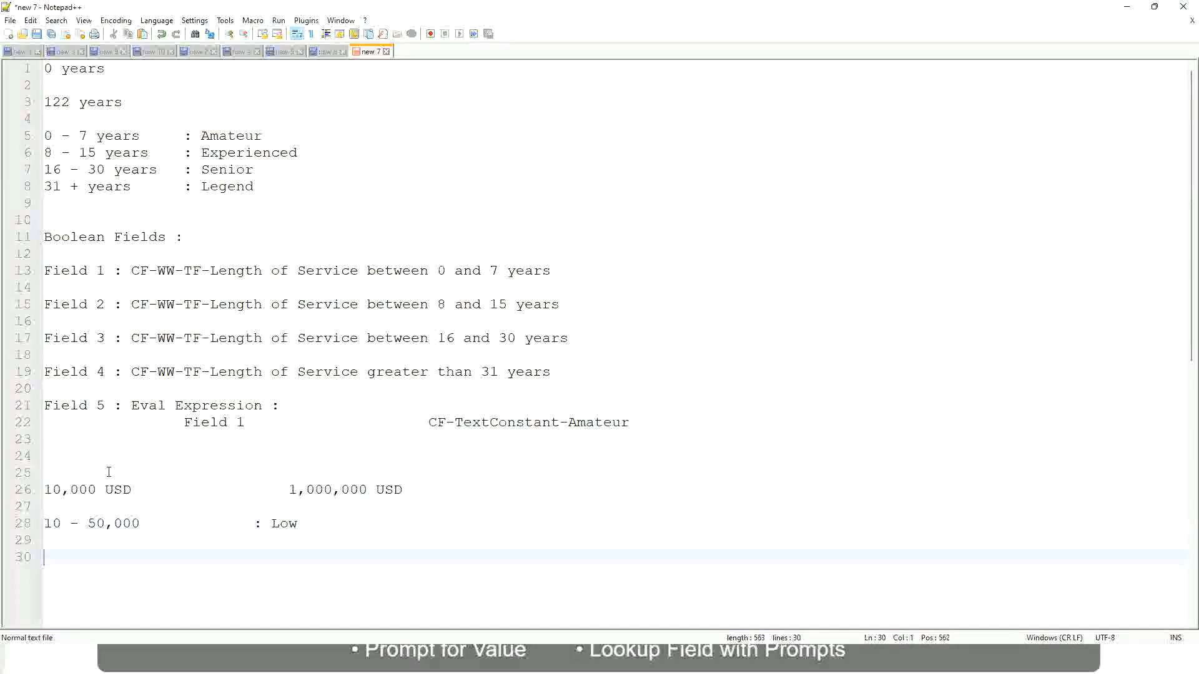
key("Up")
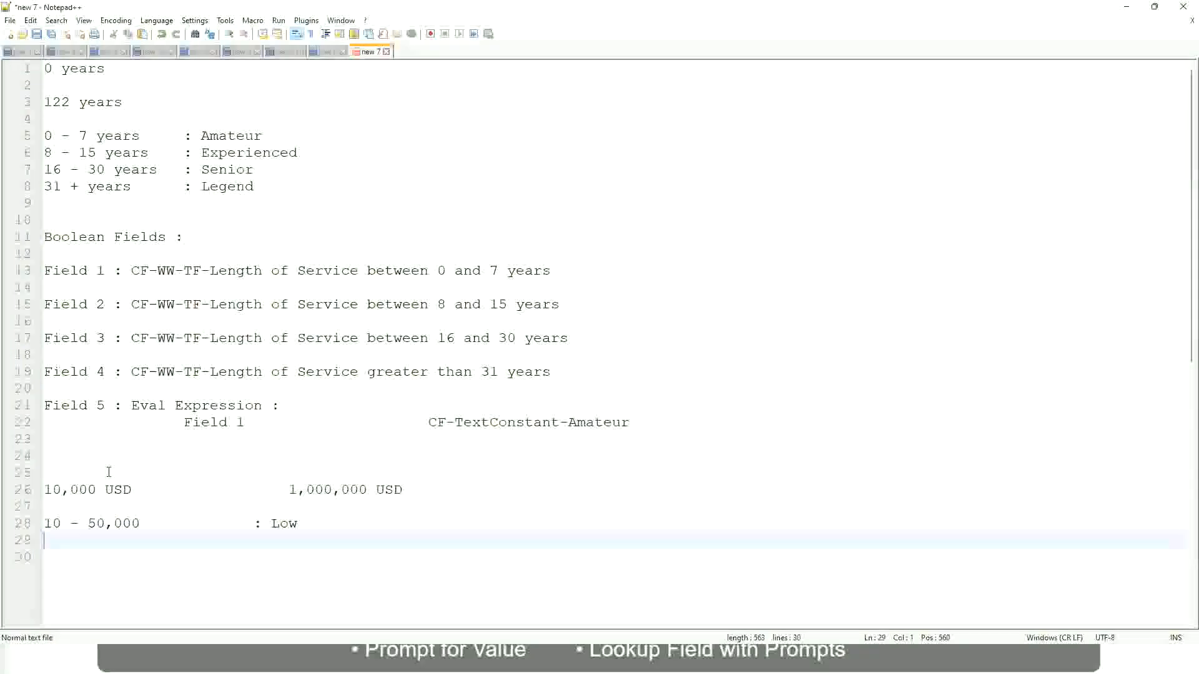
type("50,001 ")
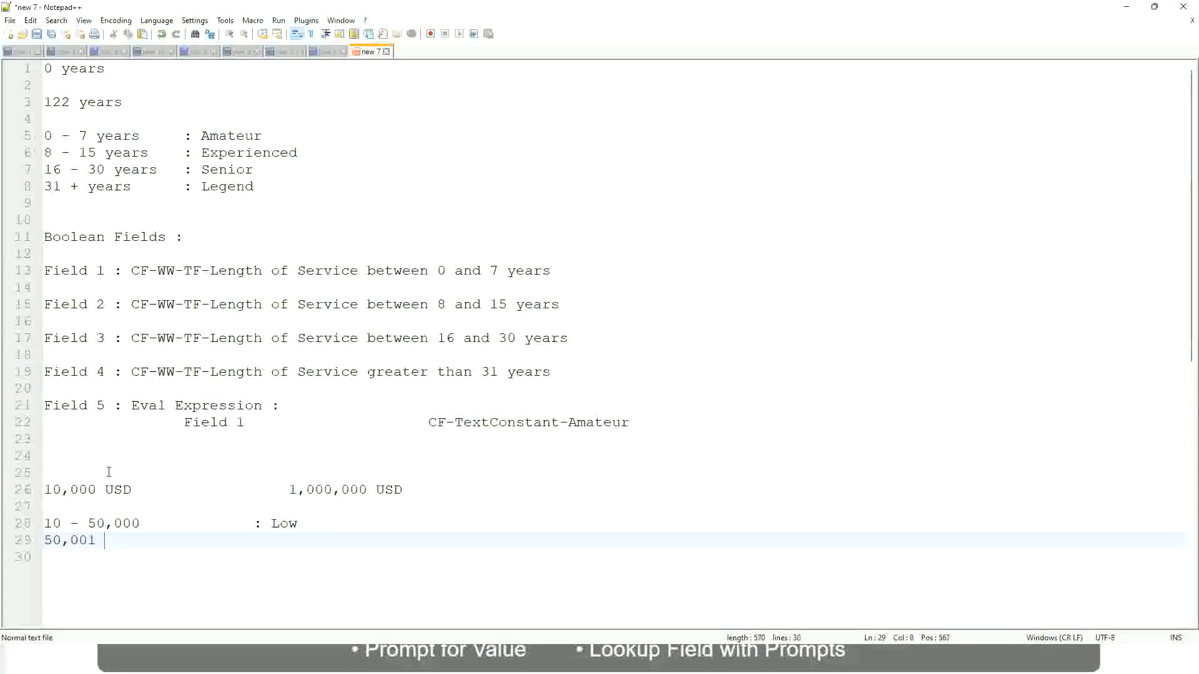
type("- 150,000")
key("Tab")
key("Tab")
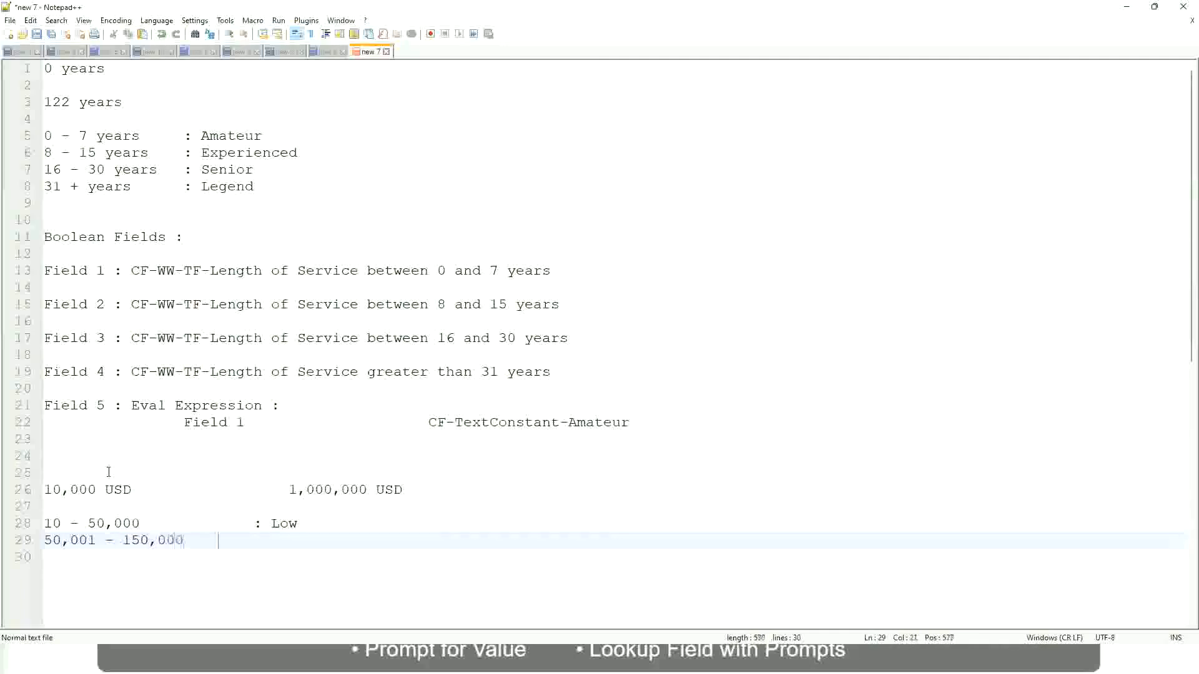
type(": Med")
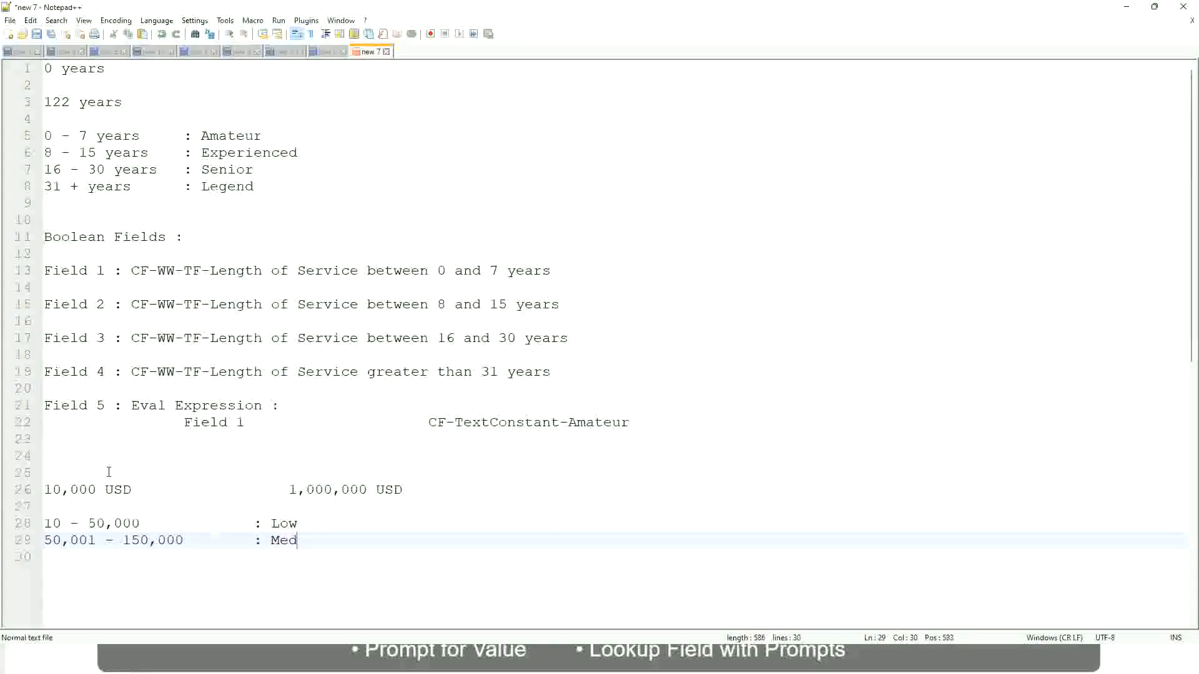
type("ium")
- Add the band line "> 150,000 : High" directly below the Medium band, aligning its label with the others
key("Return")
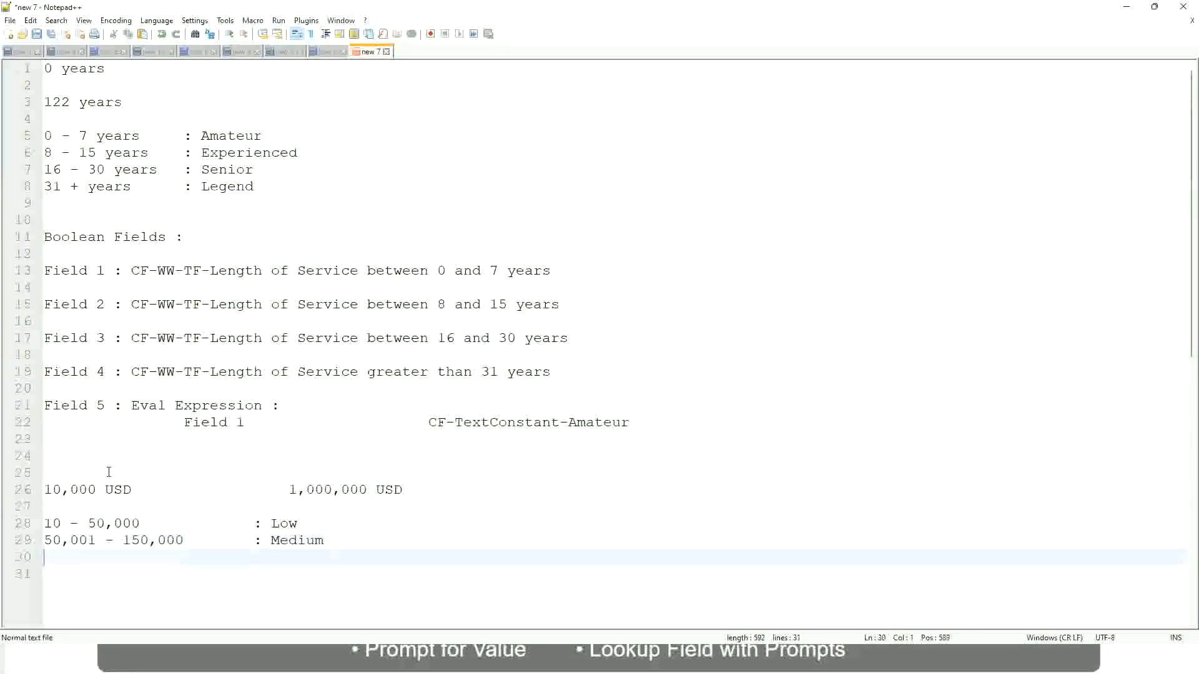
type("> 150,000")
key("Tab")
key("Tab")
key("Tab")
key("Tab")
type(": High")
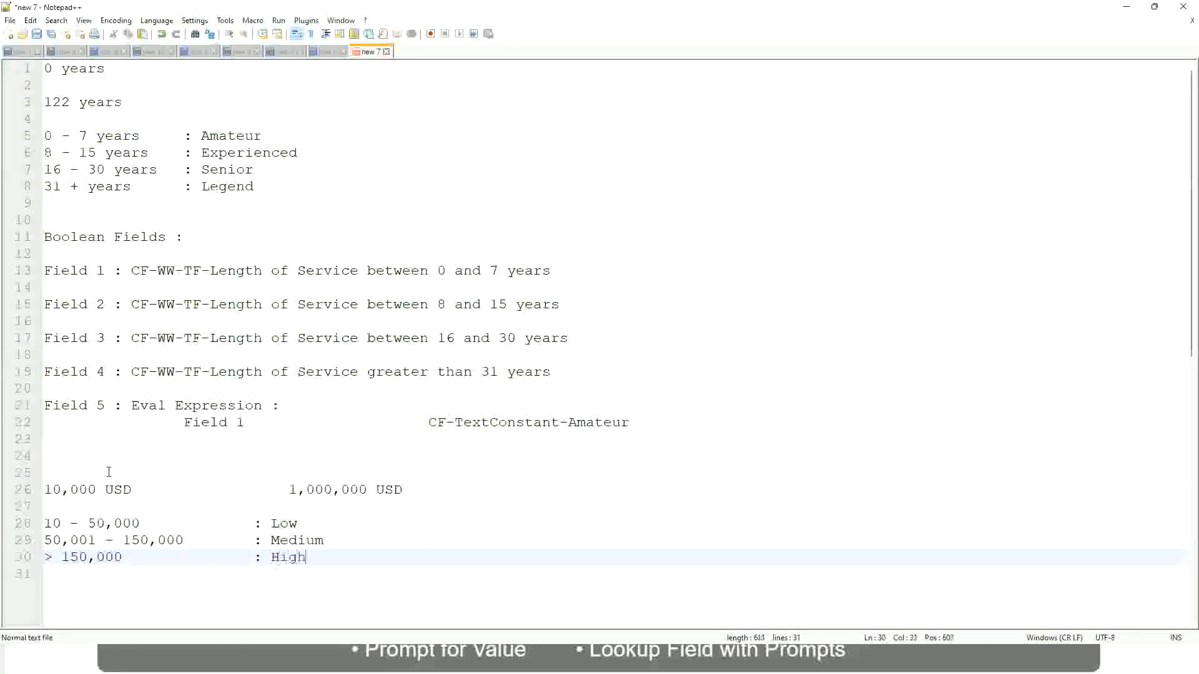
key("BackSpace")
- Review the two USD amounts and the Low, Medium and High bands noted beneath them
left_click(37, 490)
left_click(53, 490)
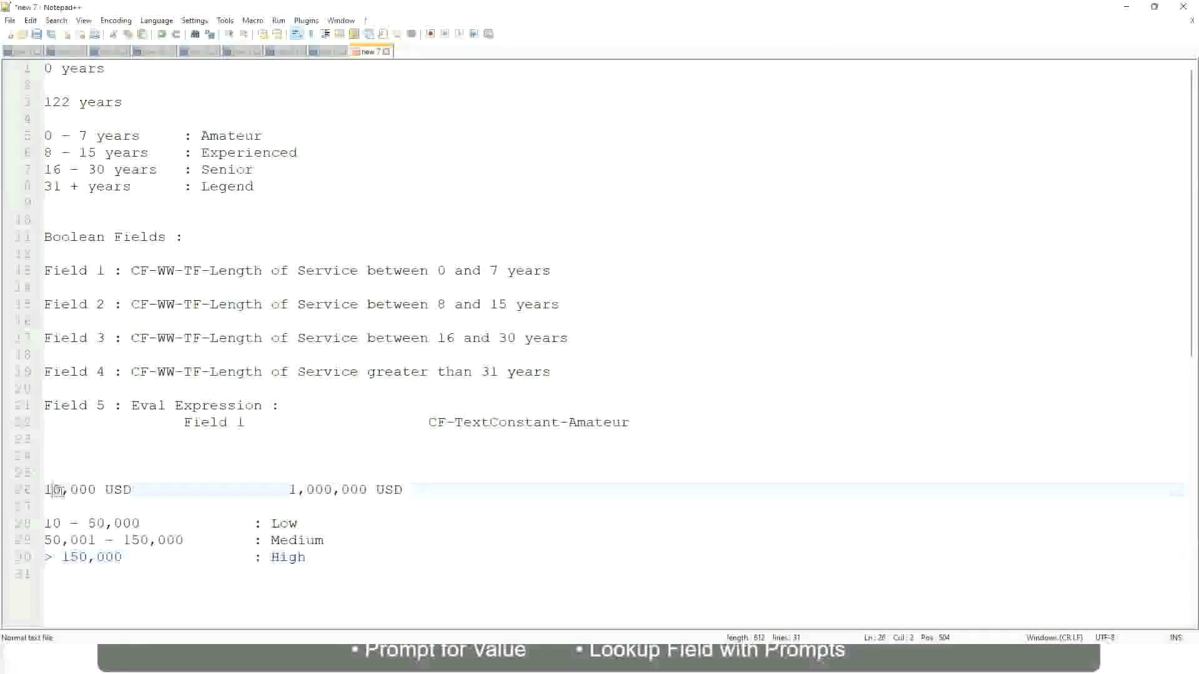
double_click(358, 490)
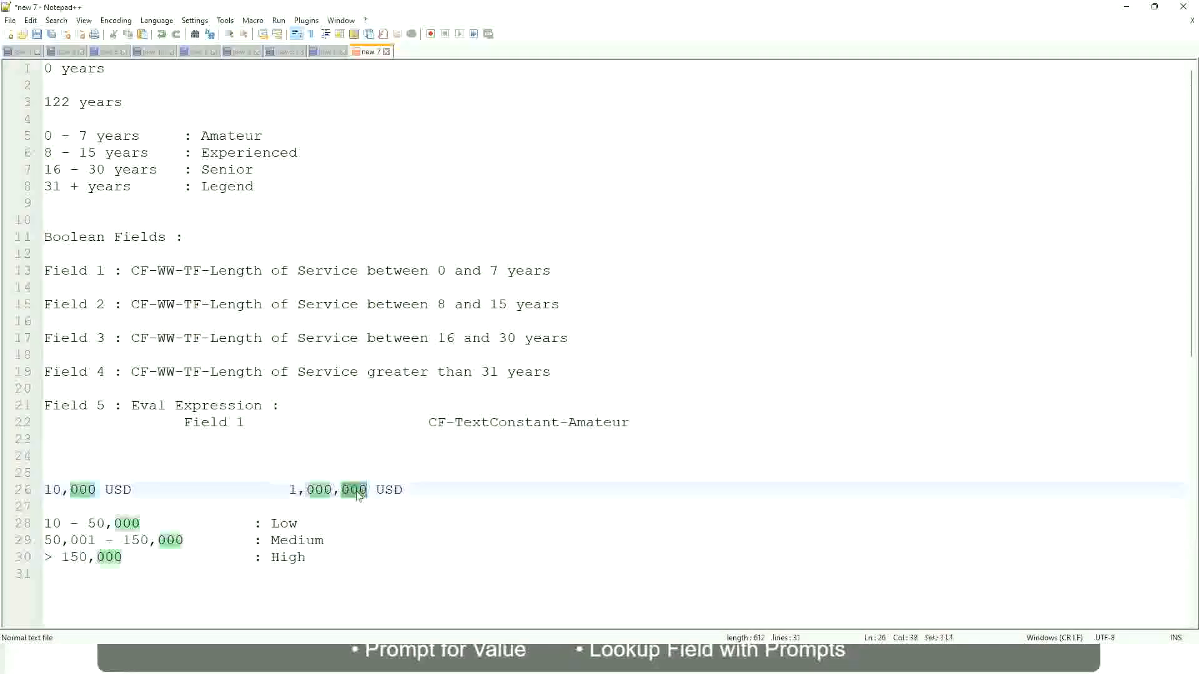
left_click(220, 540)
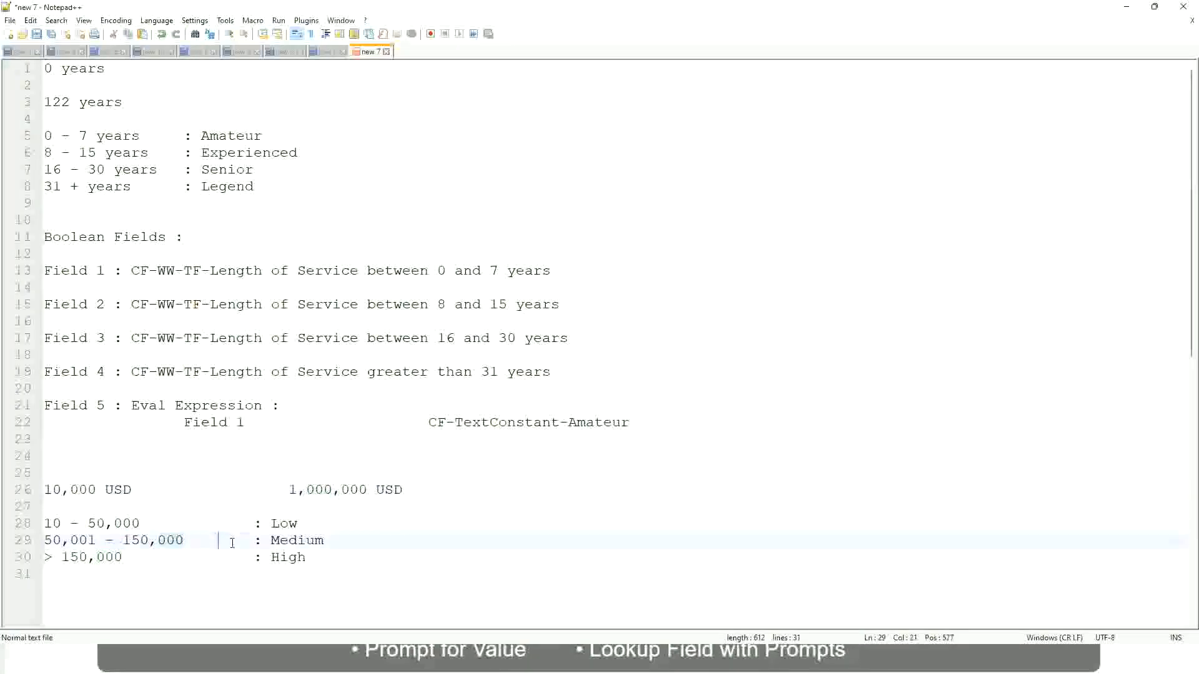
left_click(39, 490)
left_click(370, 490)
left_click(288, 523)
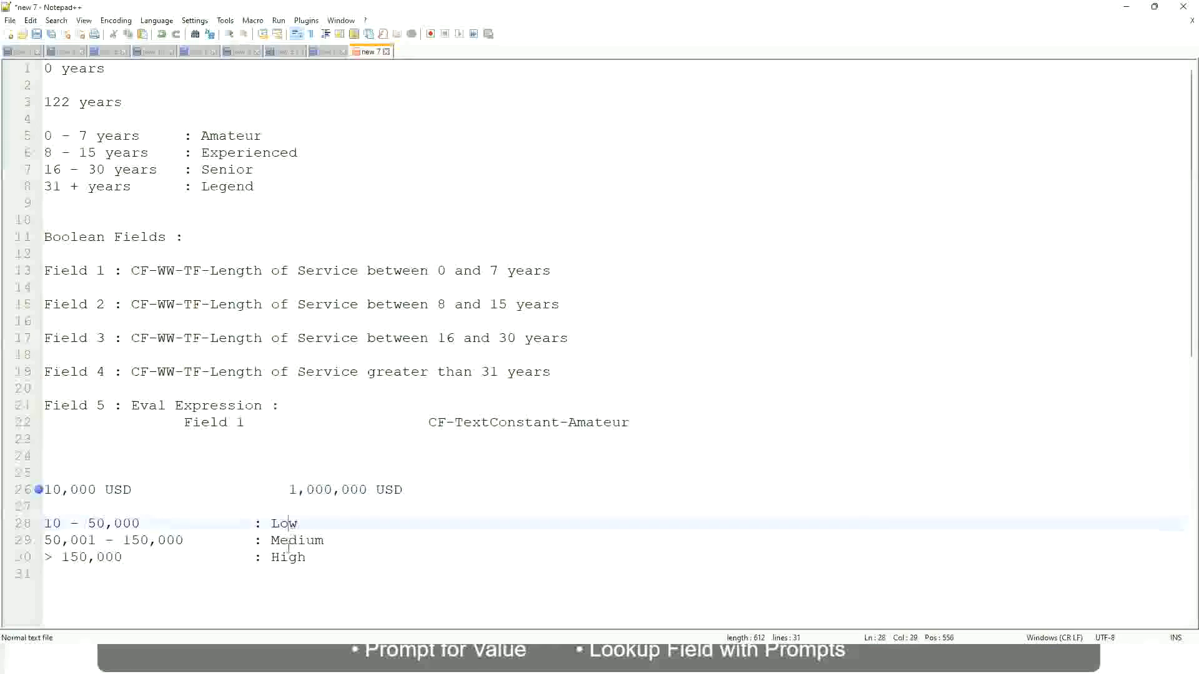
left_click(289, 557)
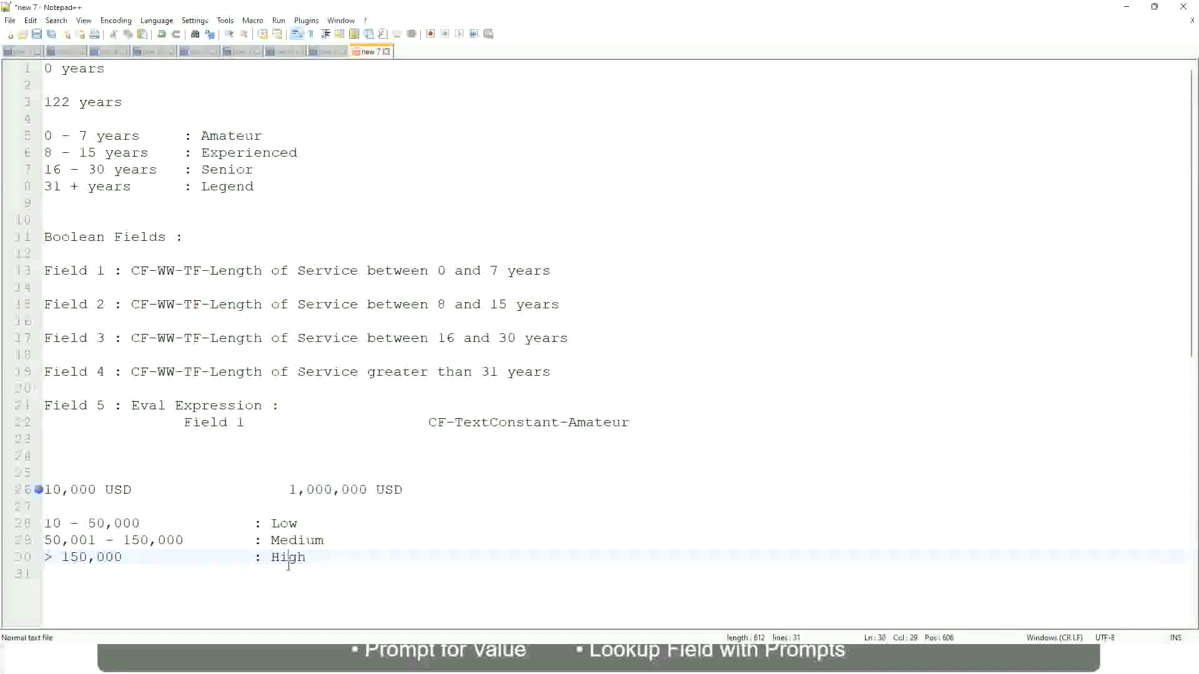
left_click(187, 510)
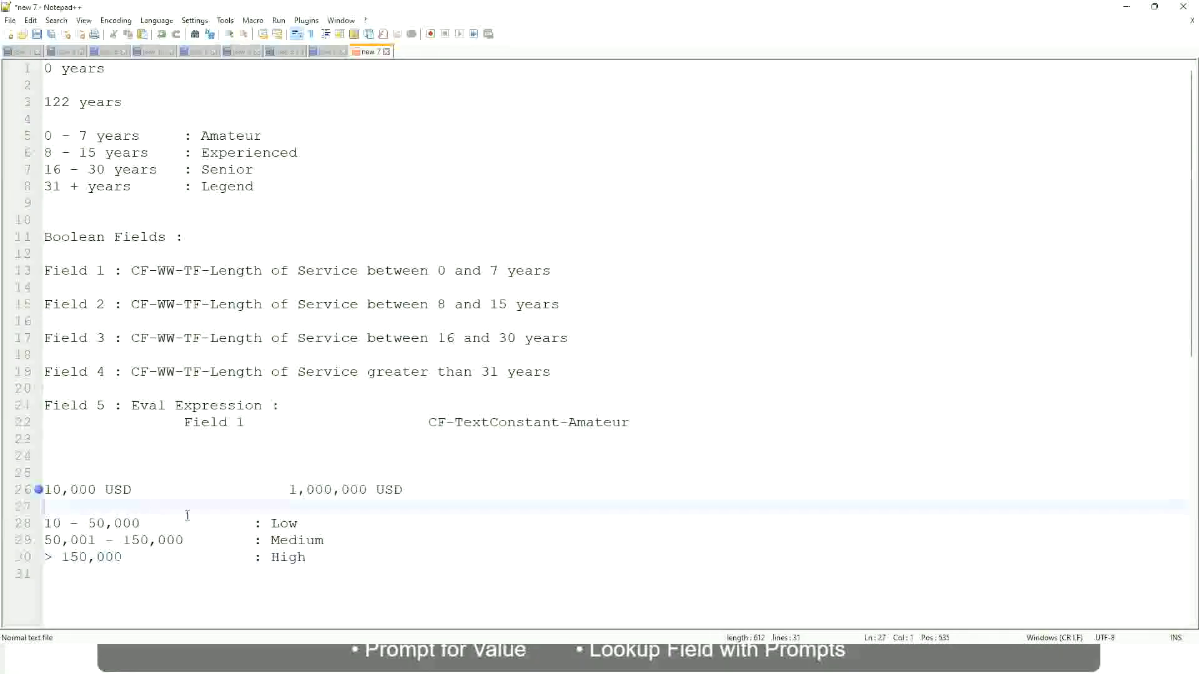
left_click(305, 556)
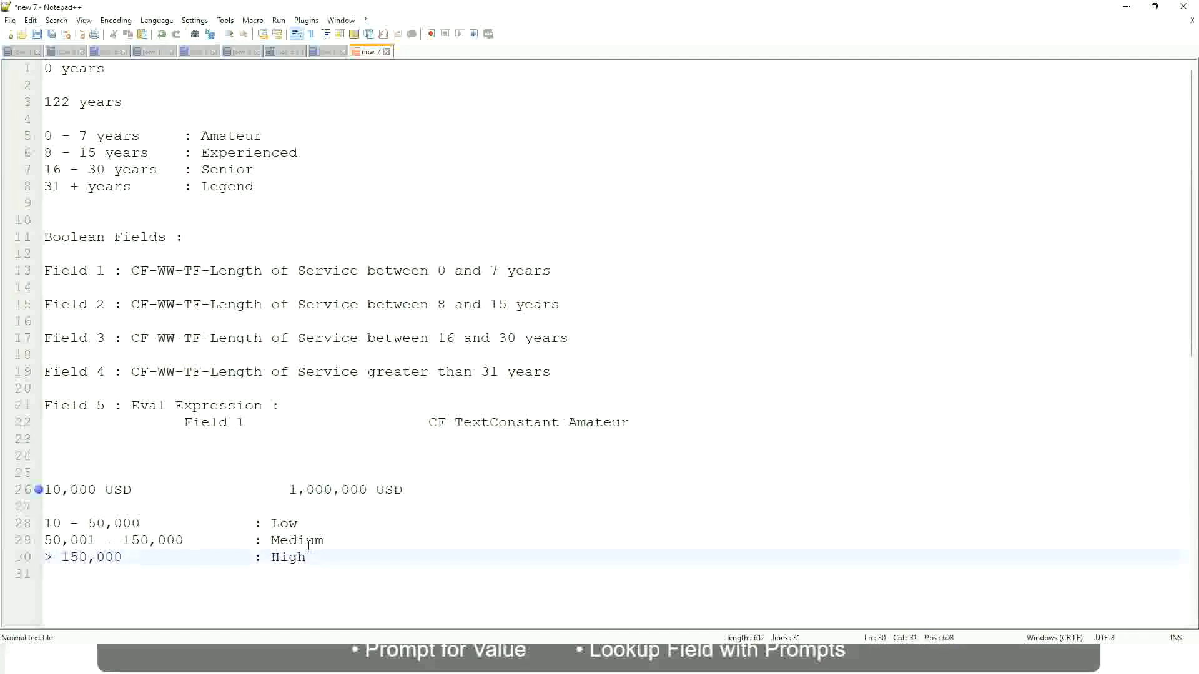